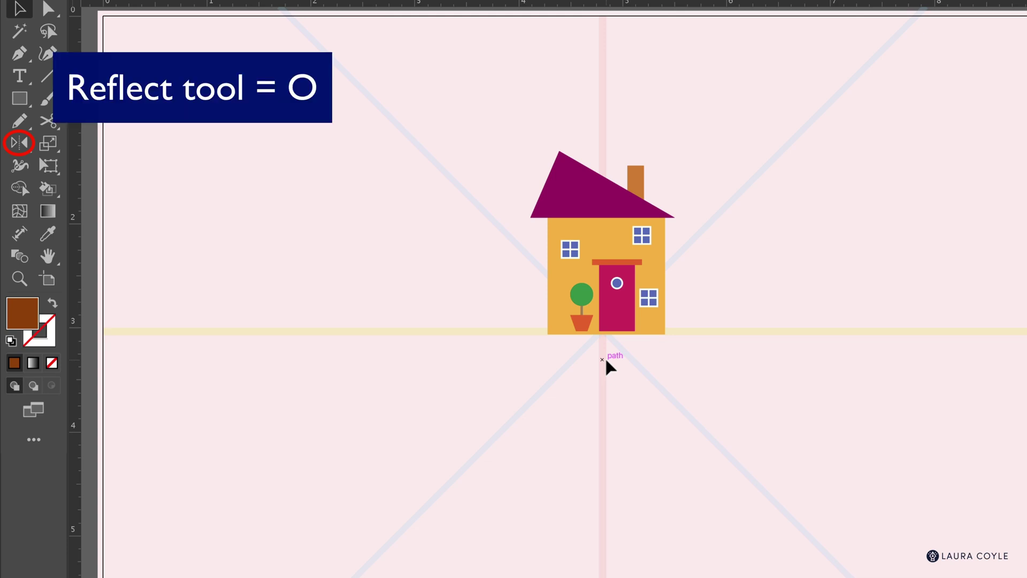
Try to reflect the house freehand about its centre without constraining the angle
click(619, 231)
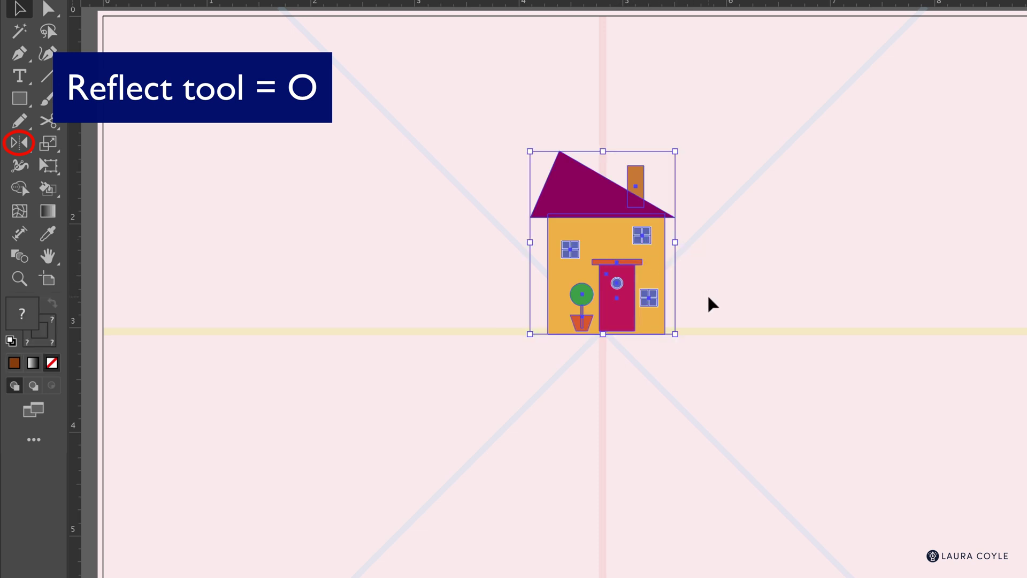
key(o)
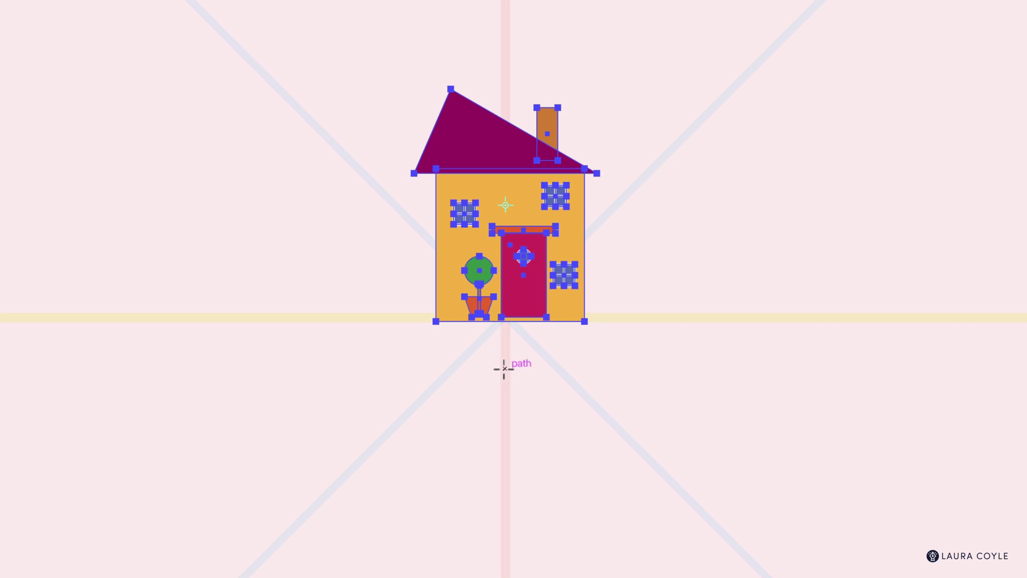
drag(505, 368, 505, 369)
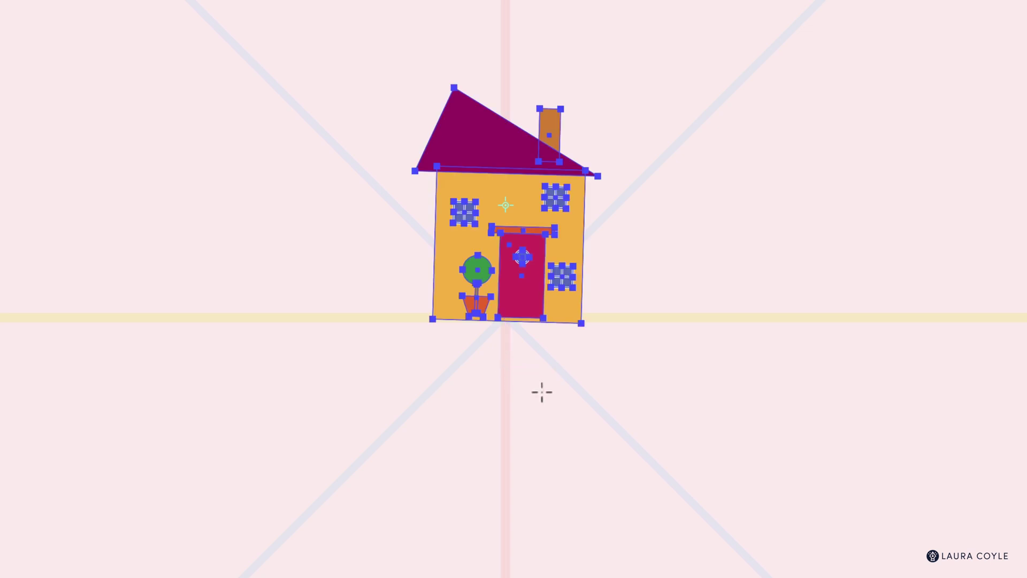
key(ctrl+z)
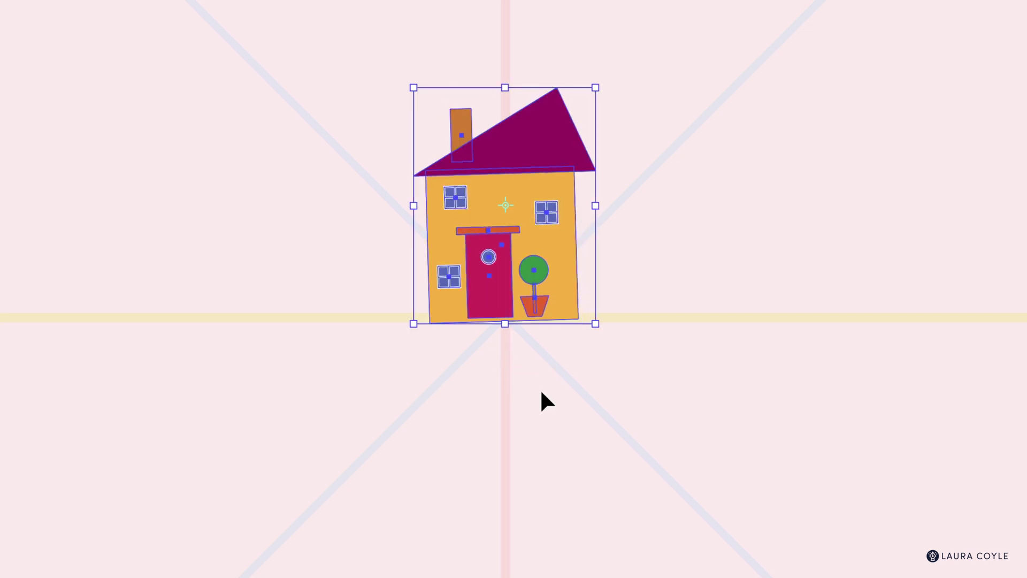
key(ctrl+z)
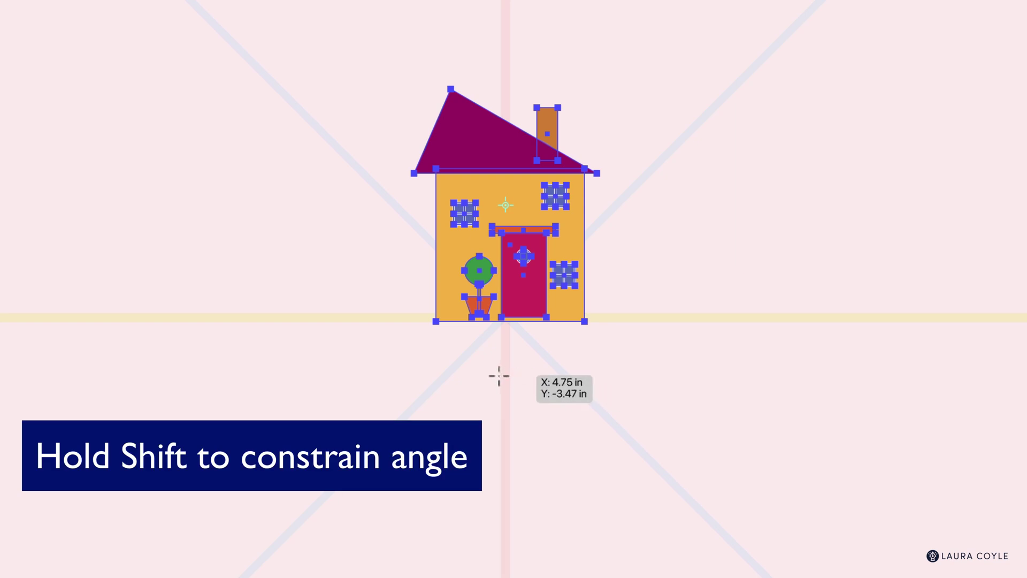
Mirror the house across a vertical axis through its centre with the Reflect tool, constraining the angle
drag(498, 374, 535, 366)
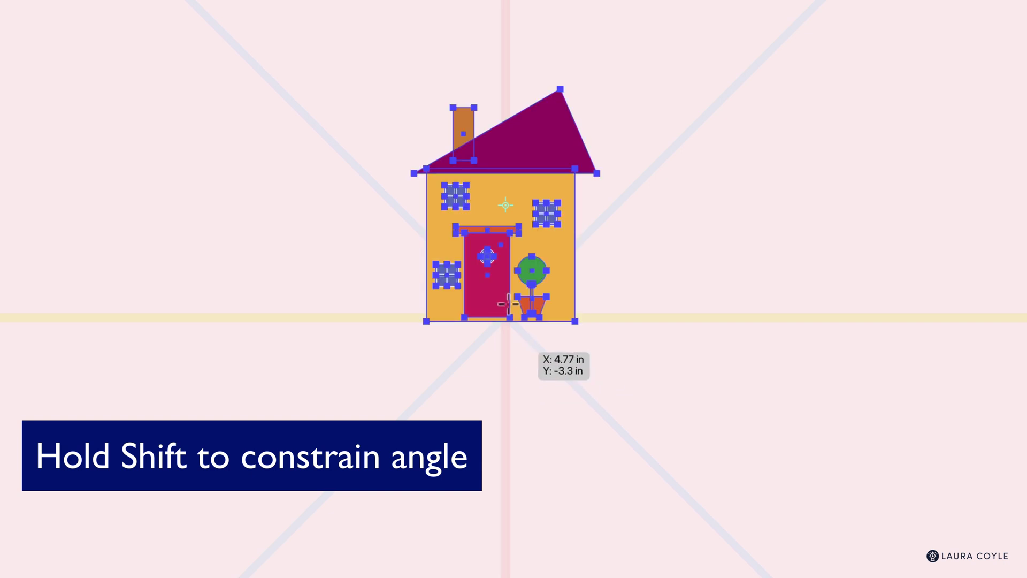
mouse_move(507, 261)
mouse_down()
mouse_move(496, 262)
mouse_move(505, 270)
mouse_up()
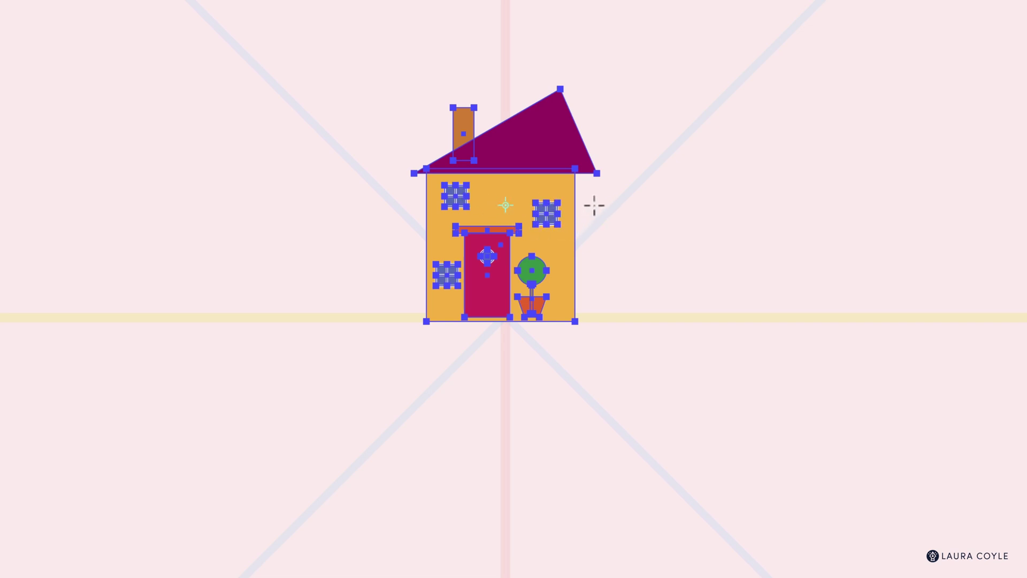
mouse_move(592, 204)
mouse_down()
mouse_move(592, 214)
mouse_move(588, 201)
mouse_up()
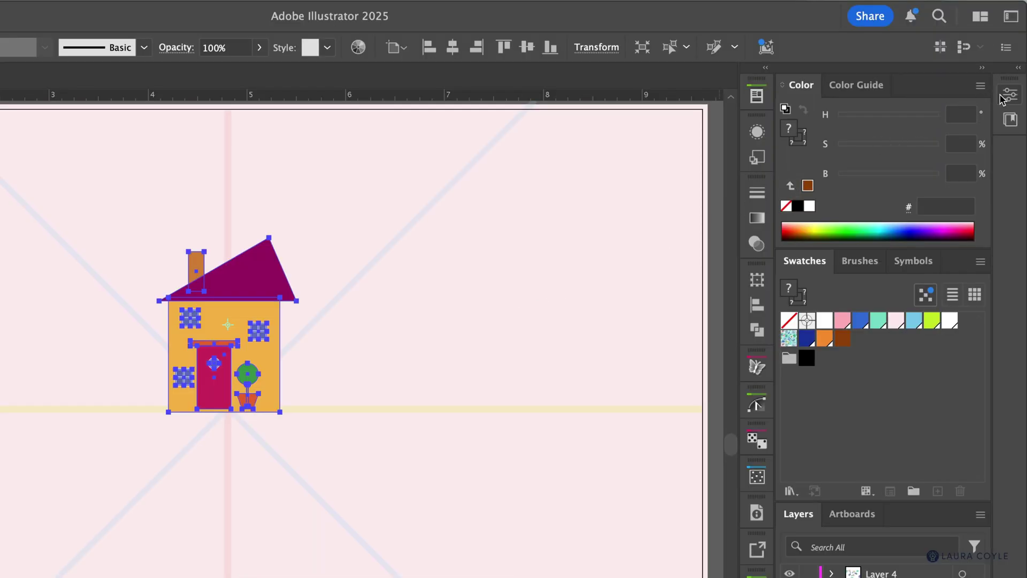
Flip the house horizontally and back, and vertically and back, using the flip commands in its object properties
click(1010, 96)
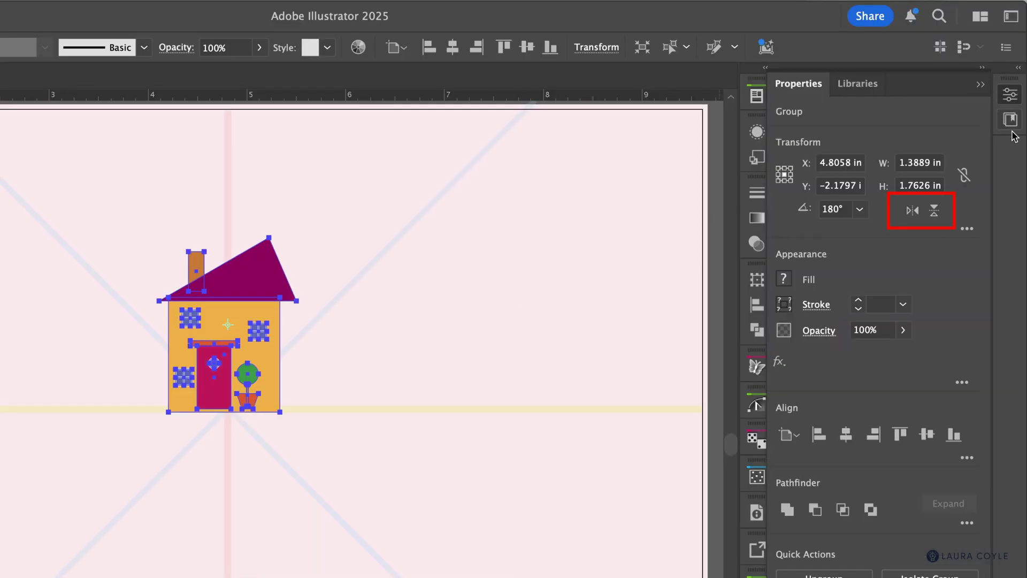
click(914, 211)
click(914, 212)
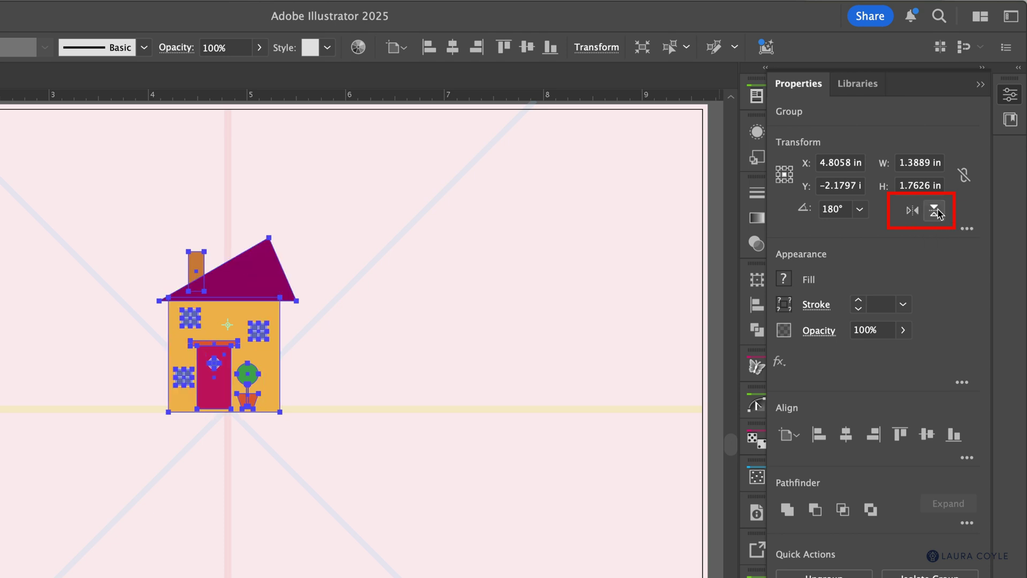
click(935, 212)
click(936, 212)
click(935, 212)
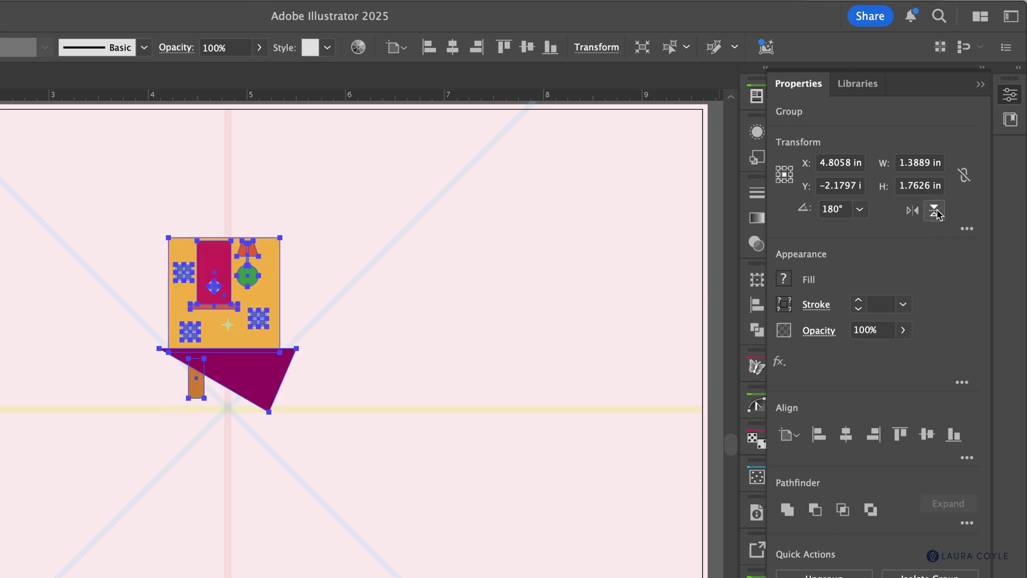
click(935, 211)
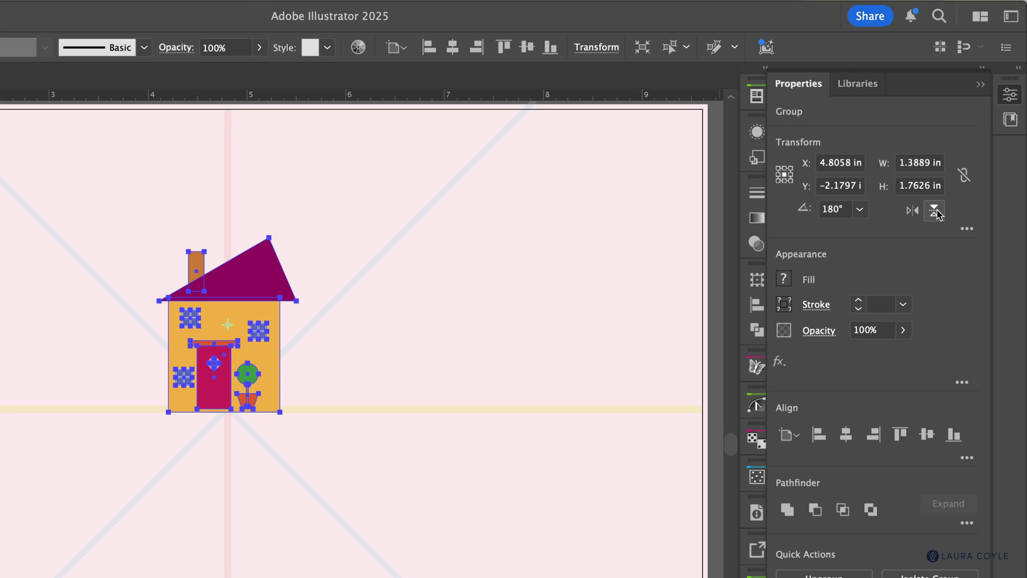
click(981, 85)
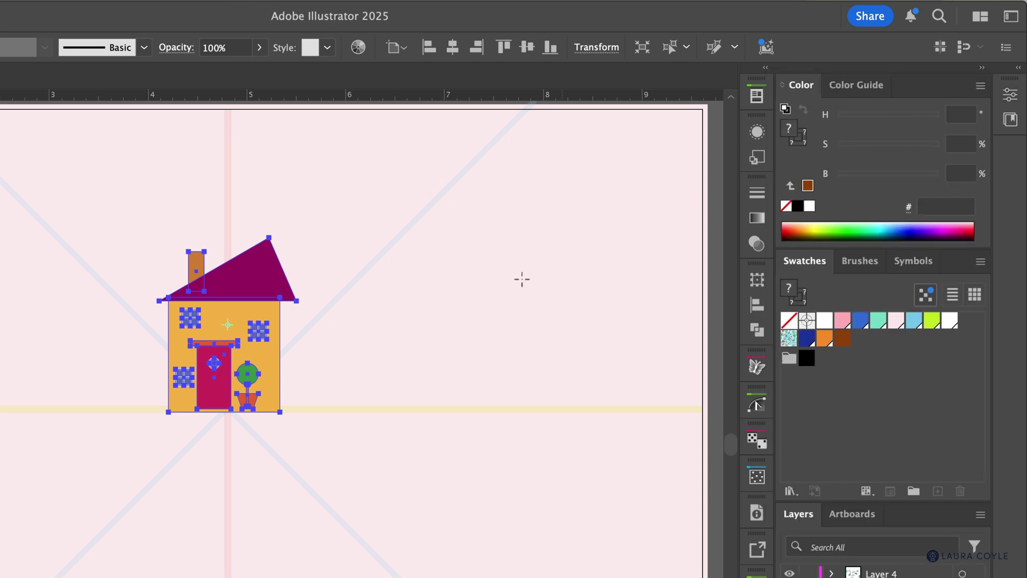
Set the Reflect tool's point of origin at the lower-right corner of the house's wall
key(ctrl+shift+v)
key(ctrl+shift+v)
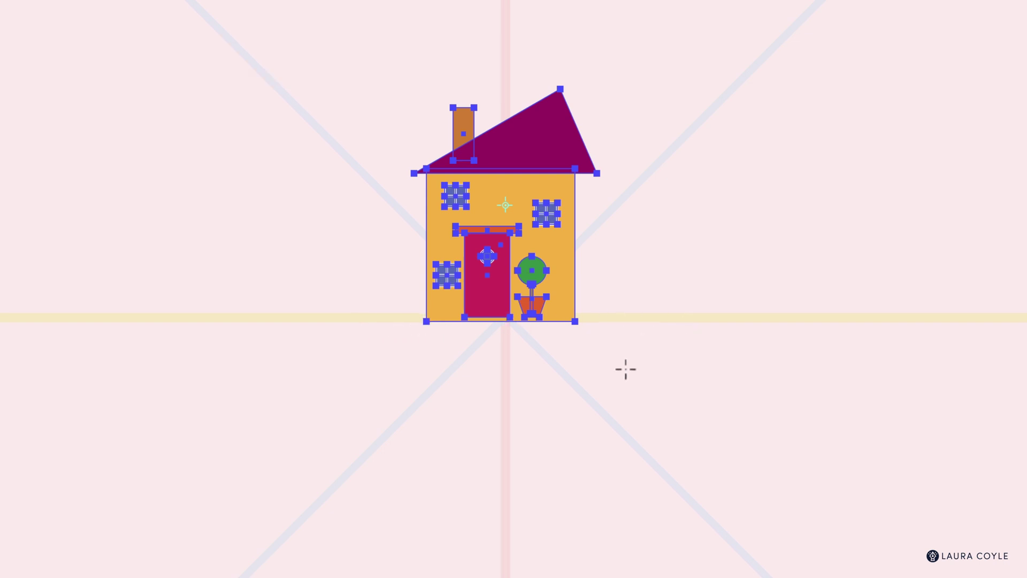
click(425, 320)
drag(531, 321, 516, 311)
key(v)
drag(588, 279, 578, 278)
click(572, 270)
key(o)
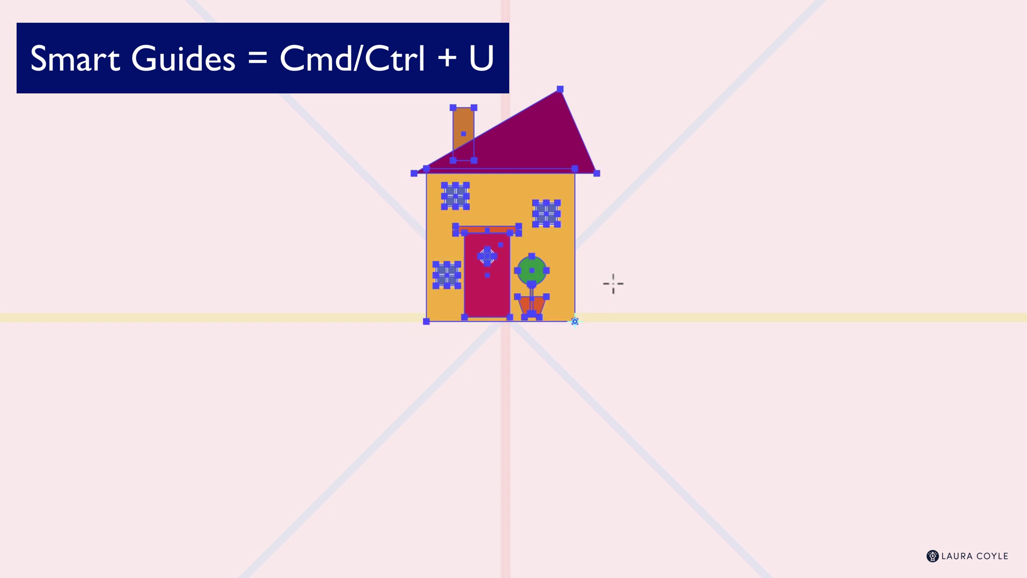
Set the reflection's point of origin at the lower-left corner of the house's wall
key(v)
key(a)
click(426, 320)
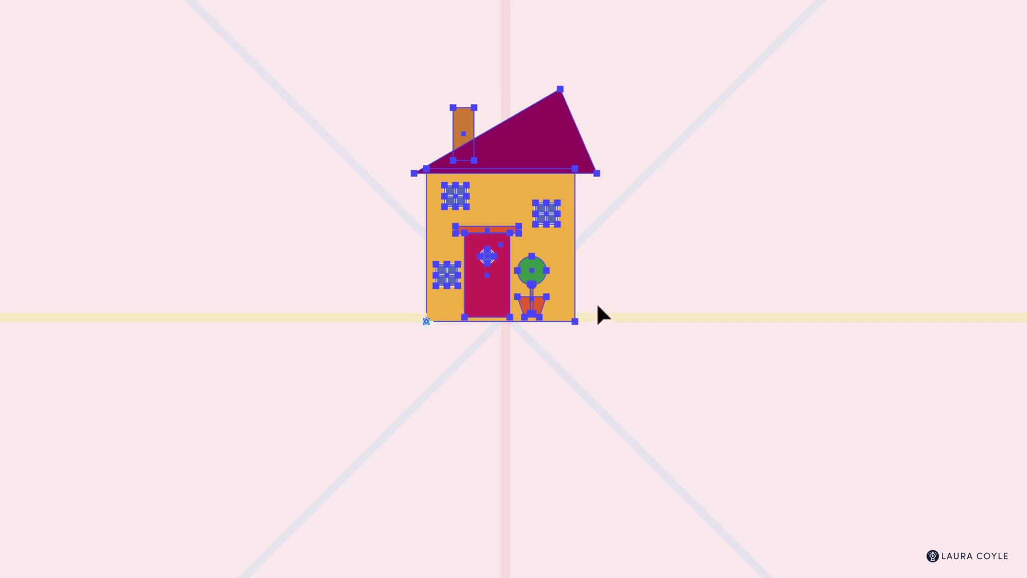
drag(598, 306, 615, 323)
Reflect the house across its right wall line, and reflect it back across the same line
click(575, 321)
drag(582, 242, 577, 238)
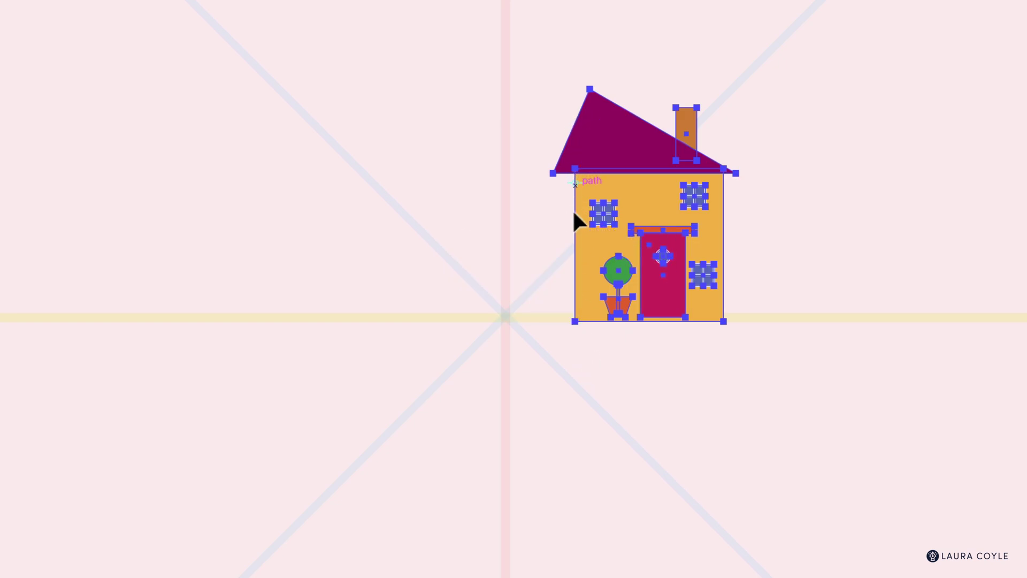
drag(572, 209, 573, 223)
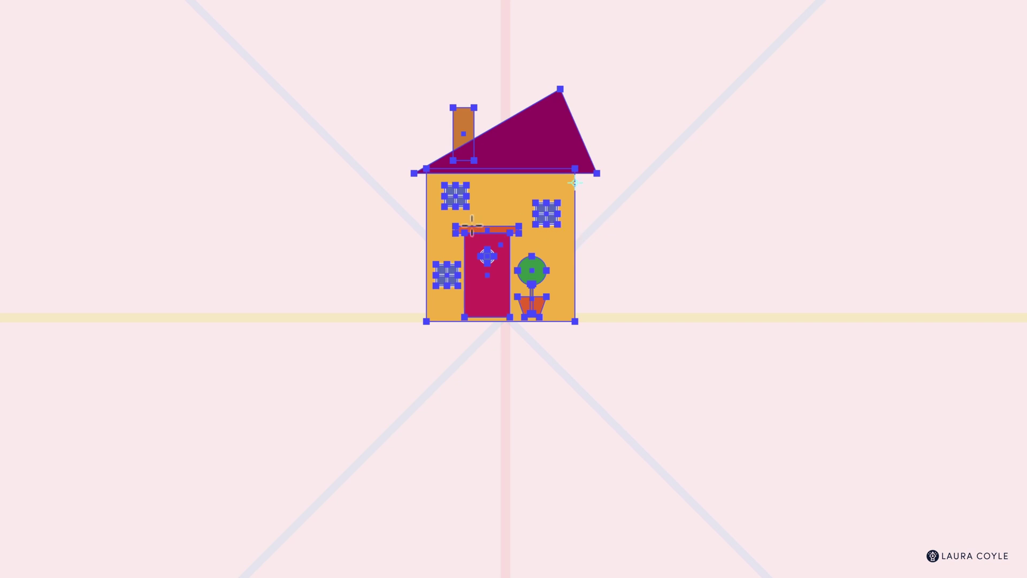
Reflect the house across the vertical line along its left wall, and deselect it
click(427, 223)
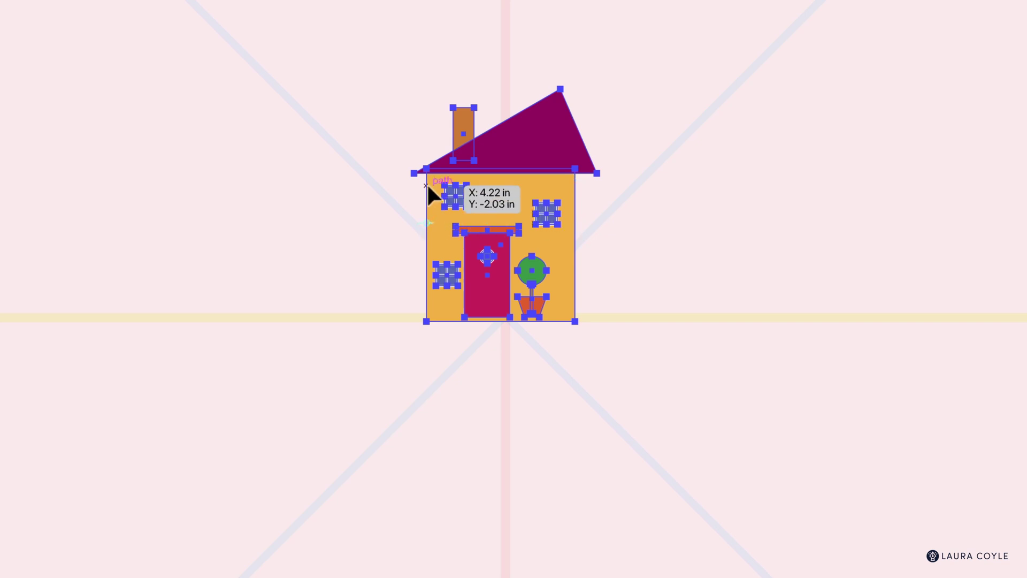
drag(426, 182, 438, 191)
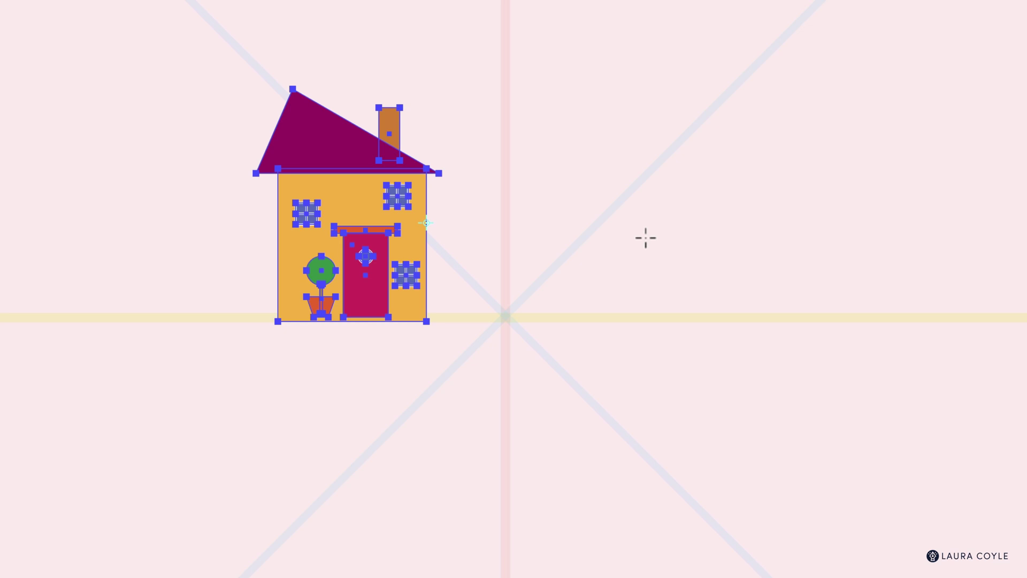
key(v)
click(578, 372)
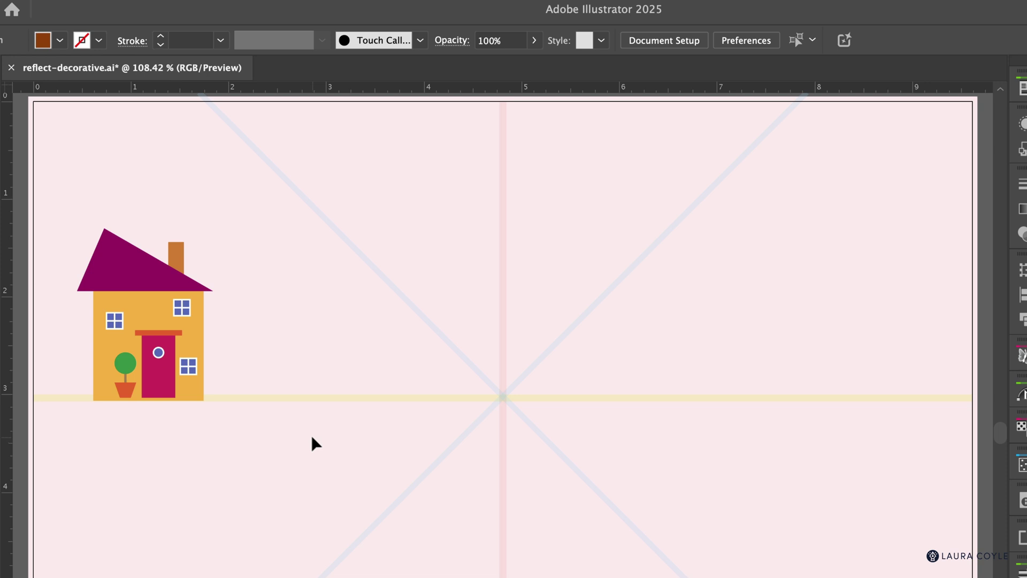
Make a mirrored copy of the house across its right wall, with the point of origin at the wall's lower-right corner
click(199, 337)
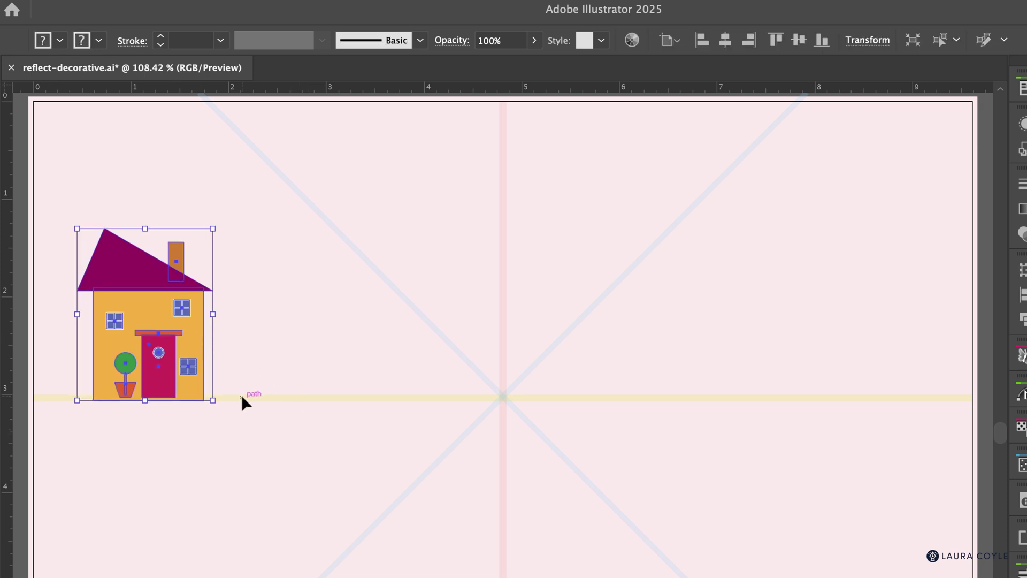
key(o)
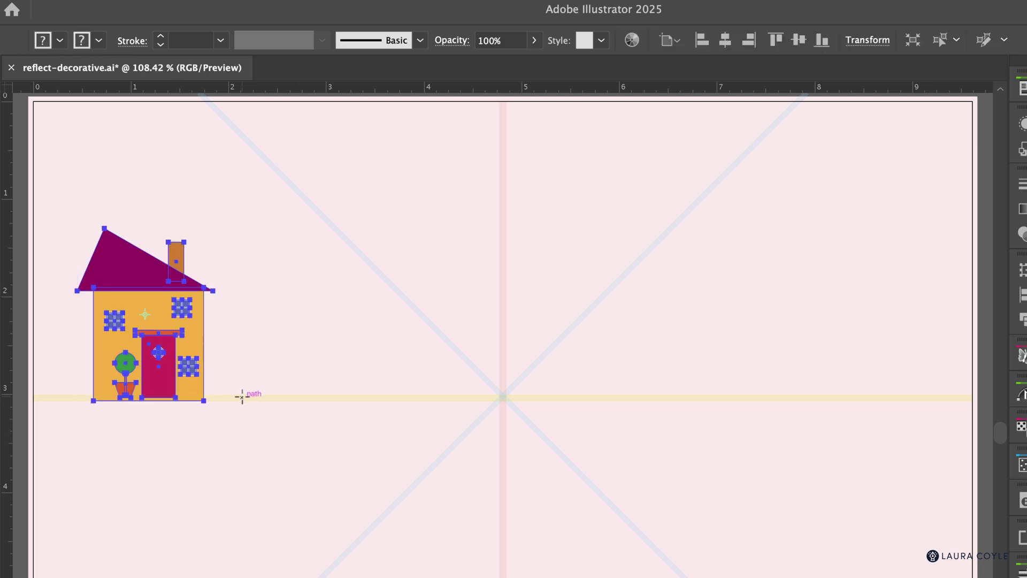
click(204, 399)
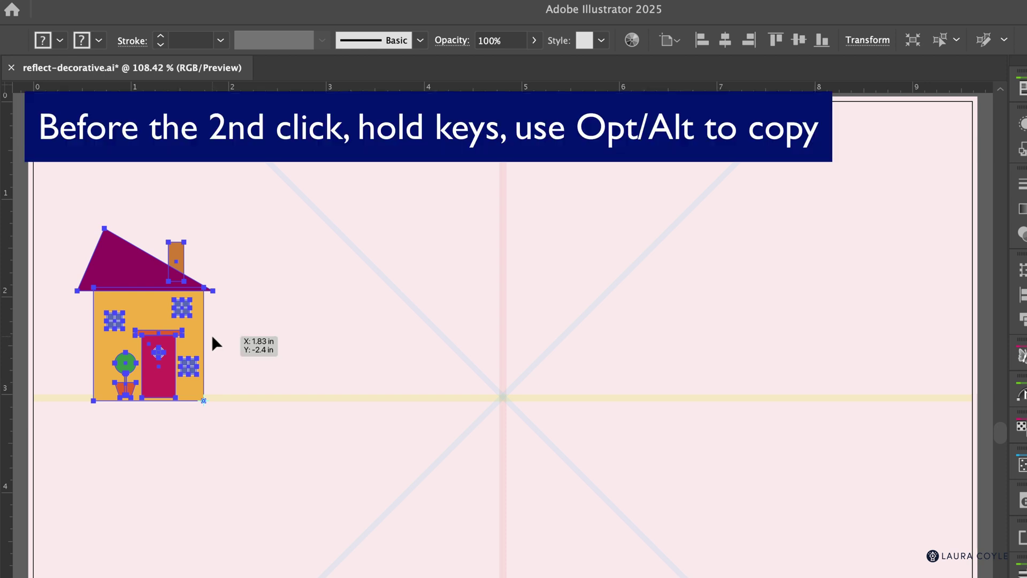
drag(212, 337, 214, 335)
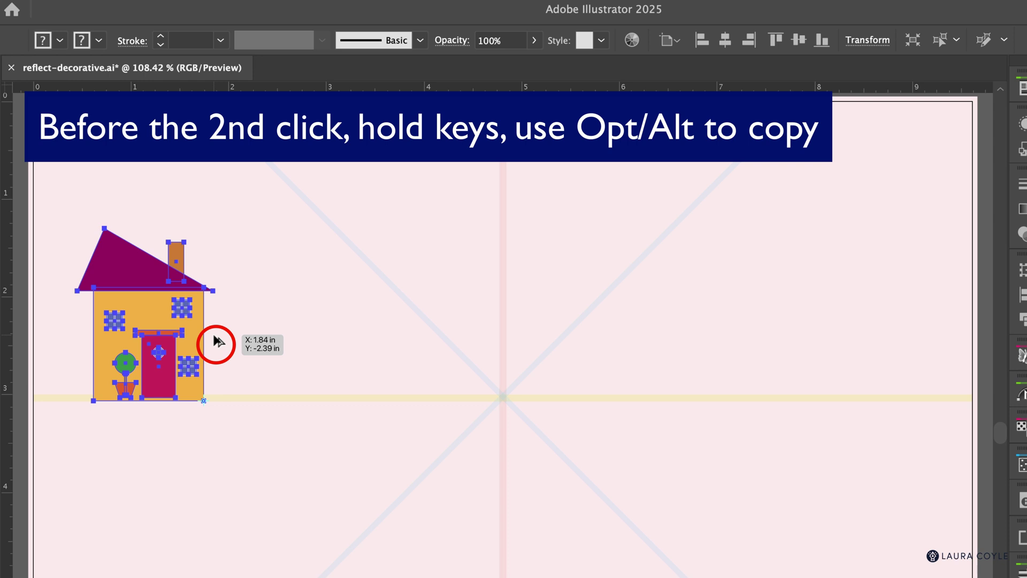
drag(214, 336, 212, 336)
alt+click(203, 329)
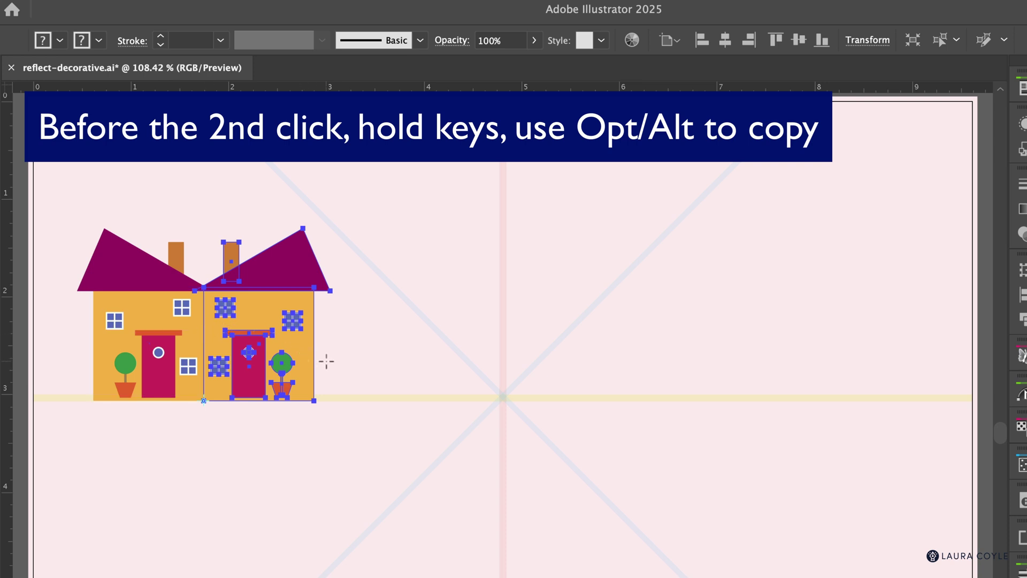
Extend the row to seven houses by adding five more mirrored copies, each across the newest house's right wall
click(314, 400)
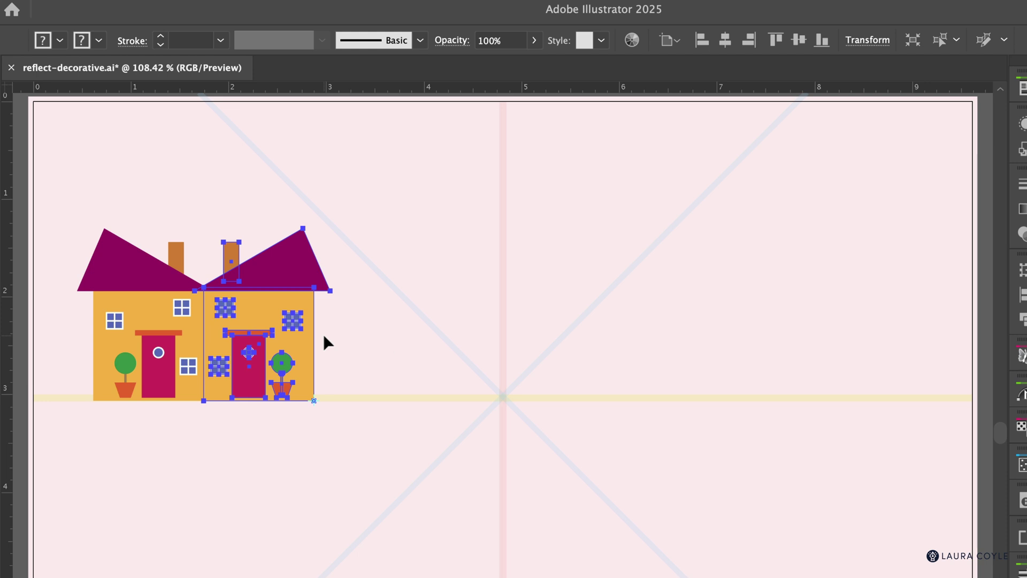
drag(314, 336, 313, 330)
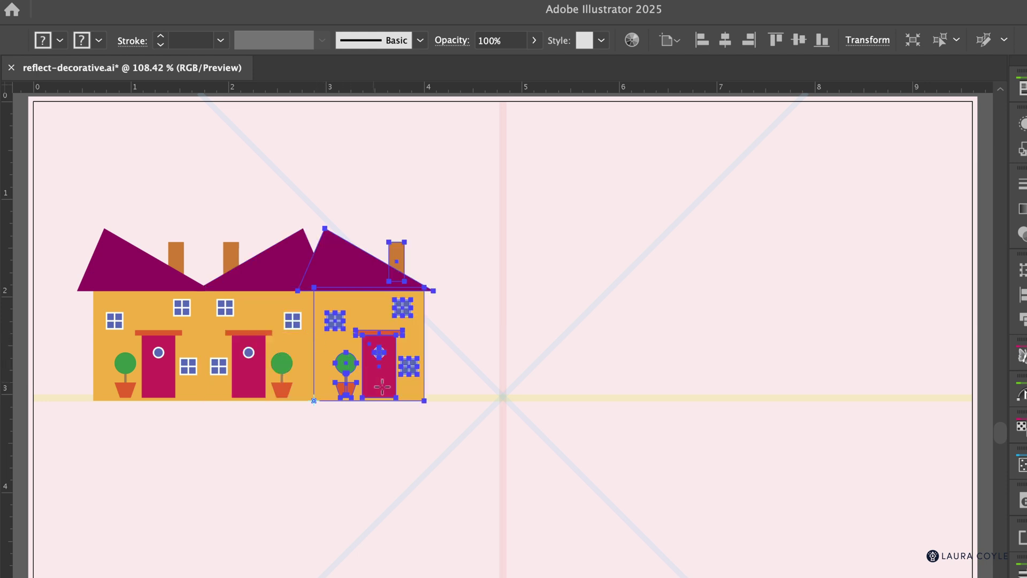
click(424, 400)
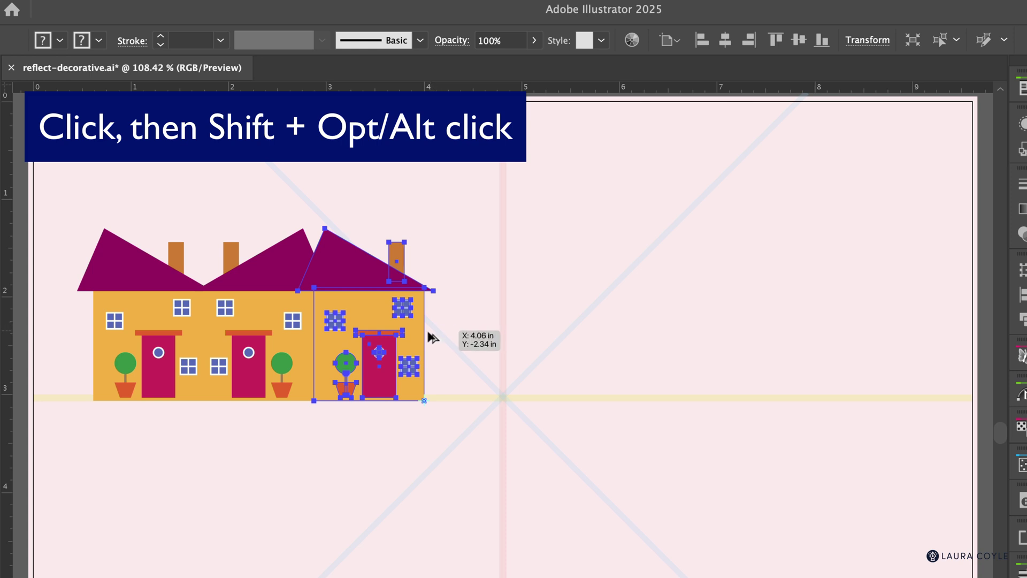
drag(428, 337, 443, 338)
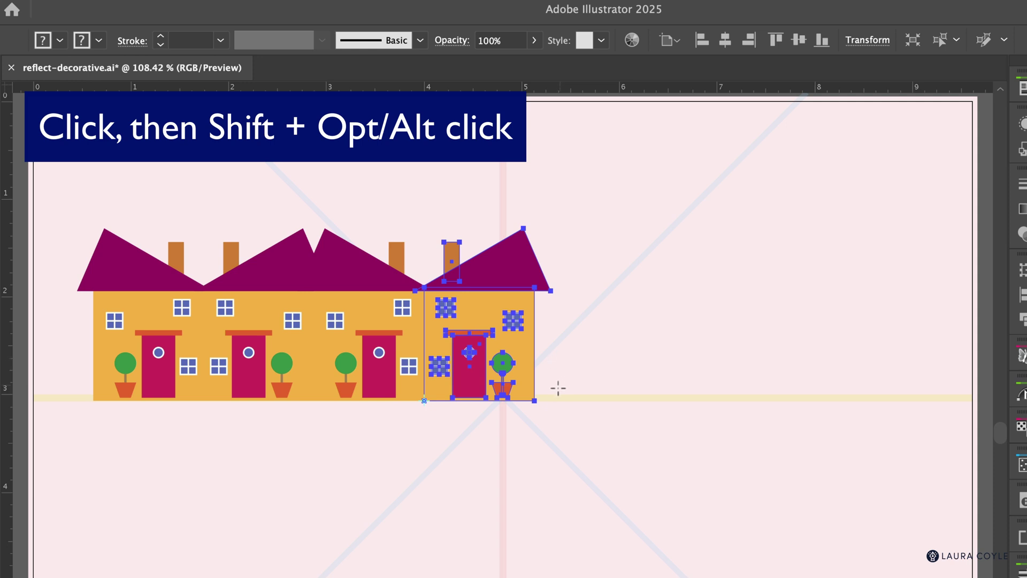
click(535, 400)
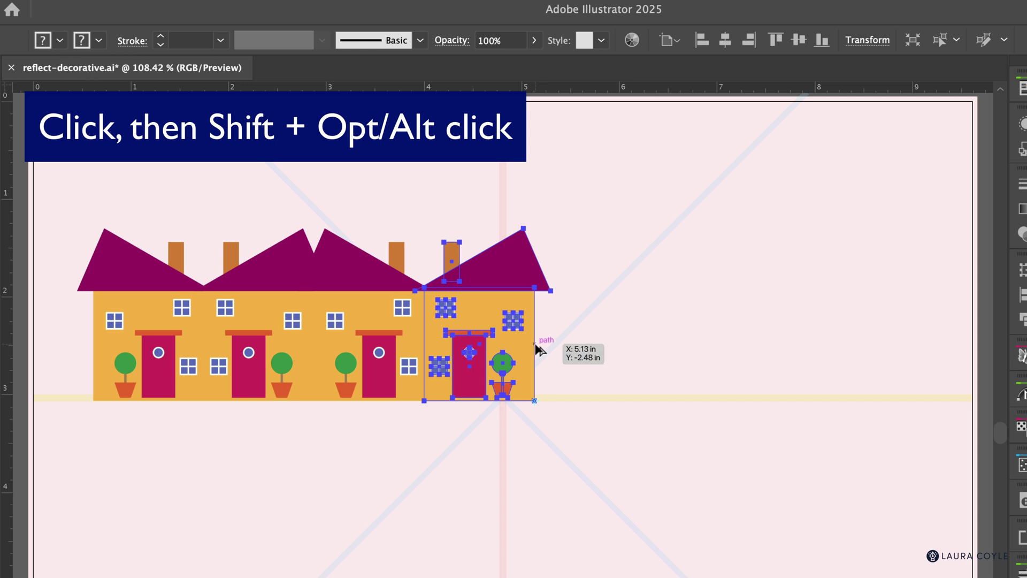
alt+shift+click(535, 344)
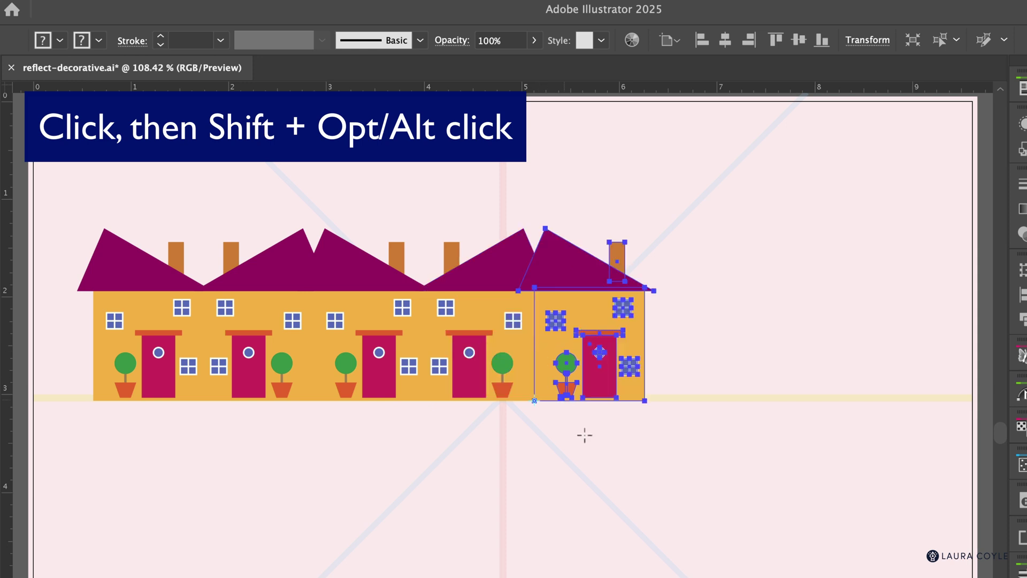
click(645, 400)
alt+shift+click(681, 366)
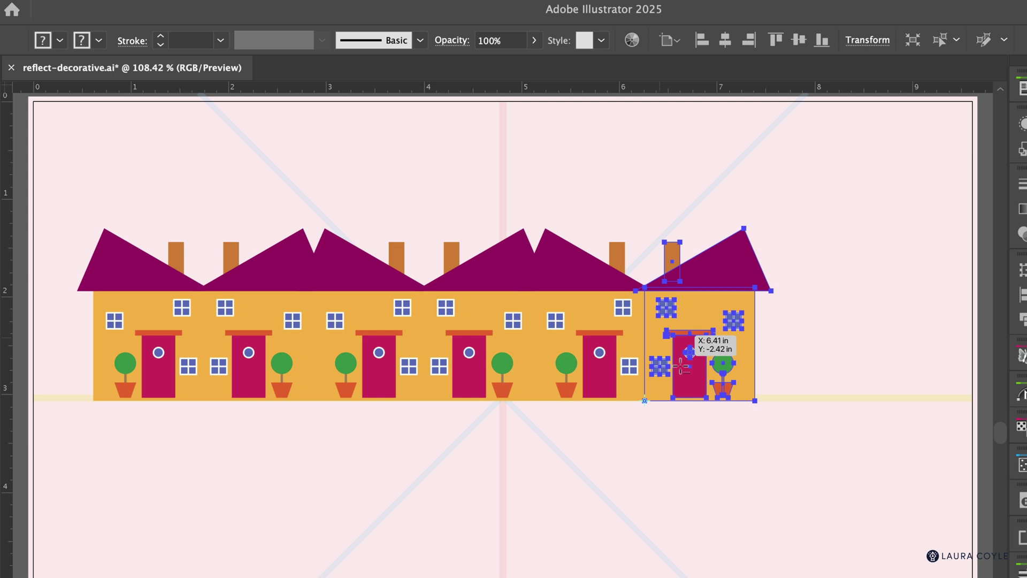
click(755, 400)
alt+shift+click(755, 333)
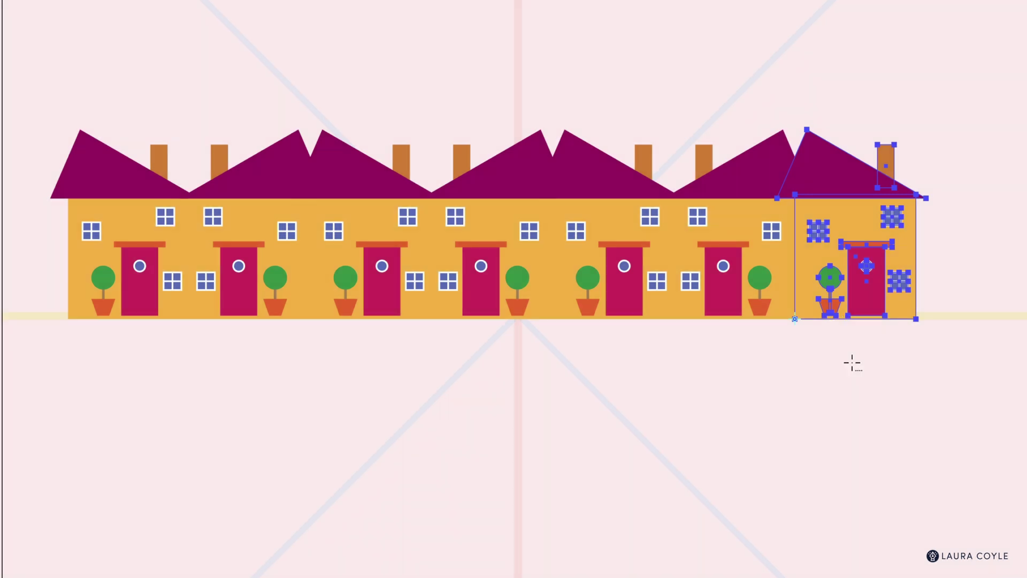
Make an upside-down mirrored copy of the last house across its base line, with the origin at its lower-right corner, and deselect it
alt+click(852, 363)
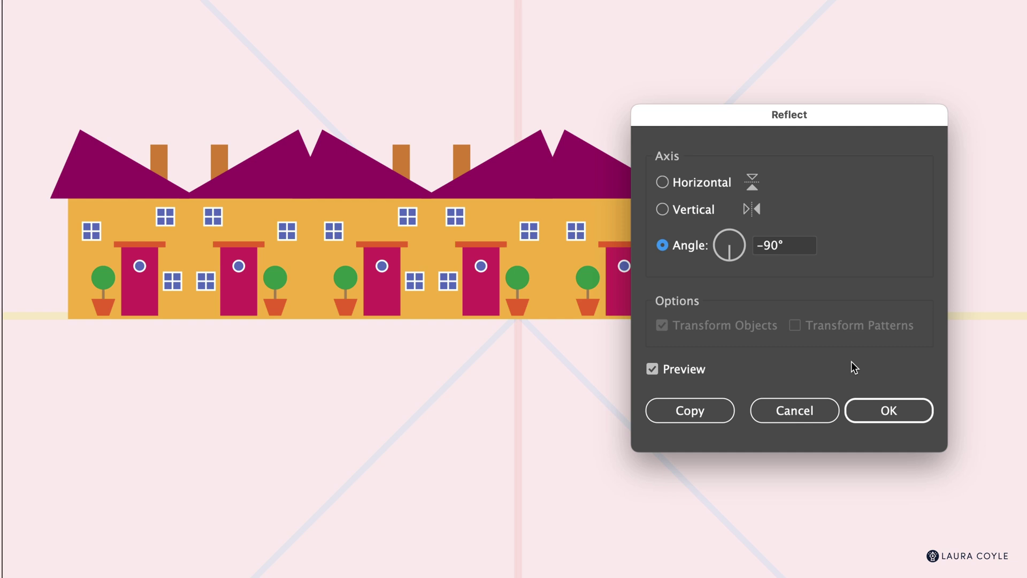
click(813, 412)
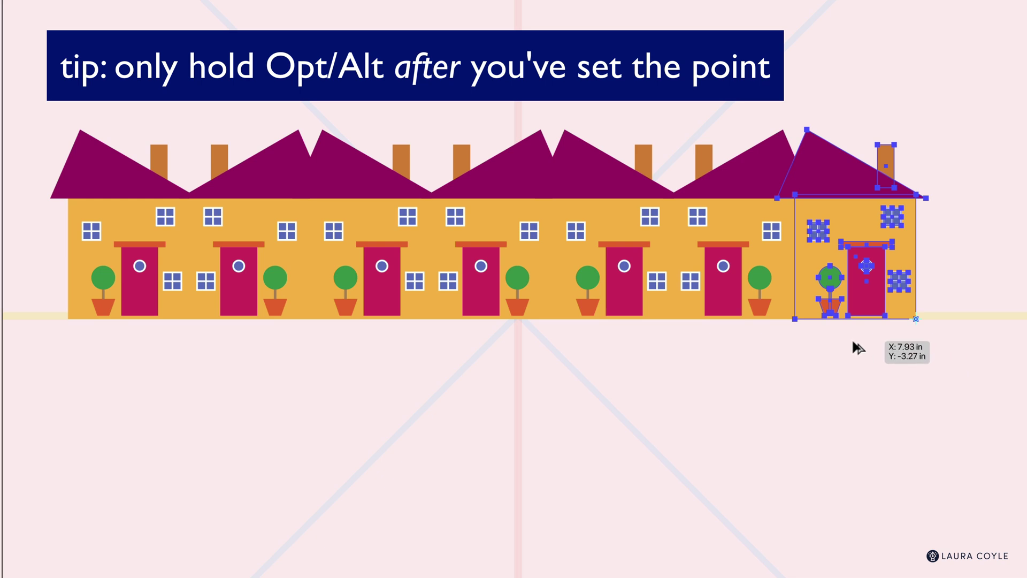
drag(839, 321, 847, 354)
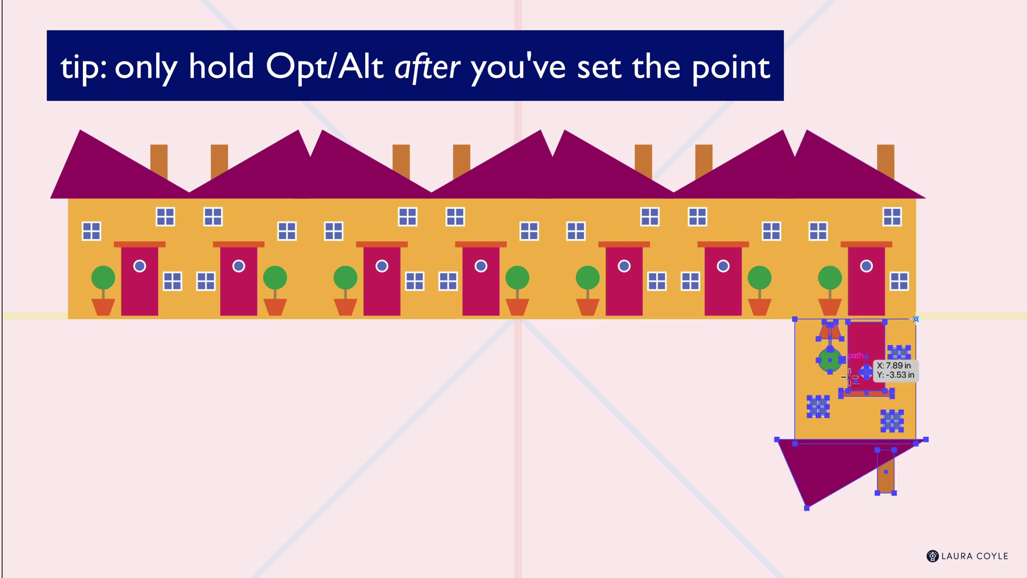
key(v)
click(961, 543)
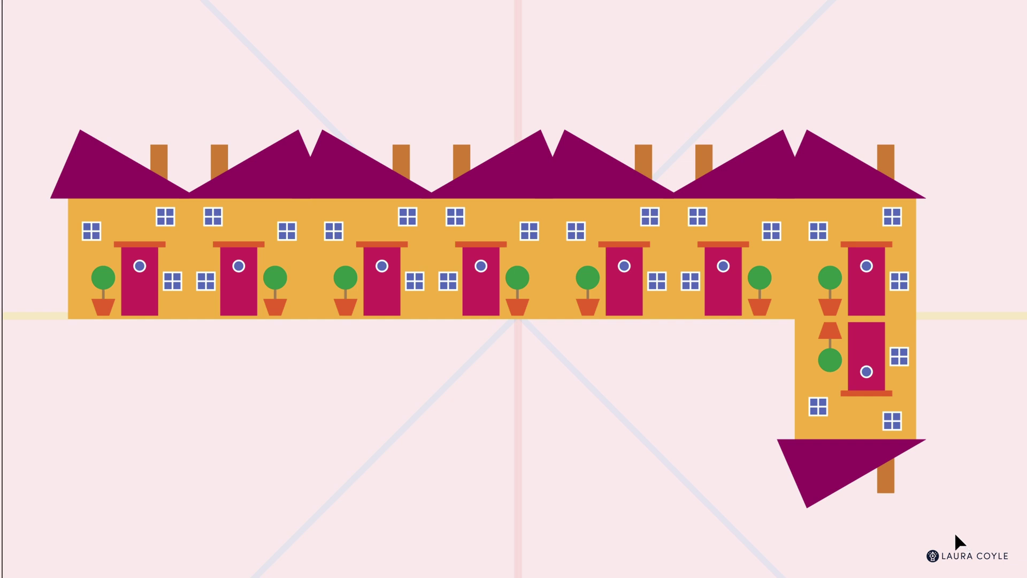
Try to set a Reflect origin on the upside-down house's left wall with nothing selected
click(871, 420)
click(755, 404)
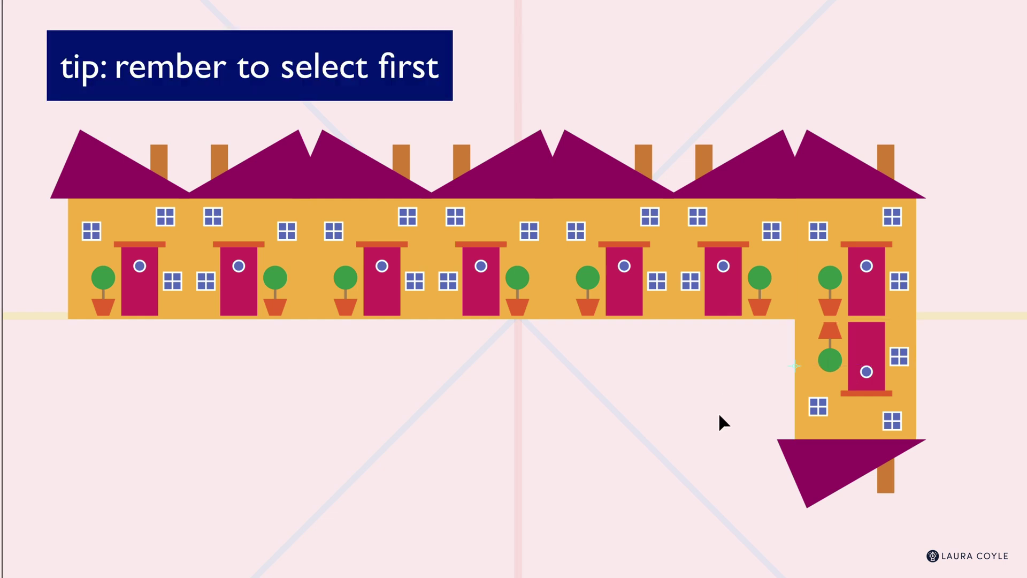
click(809, 421)
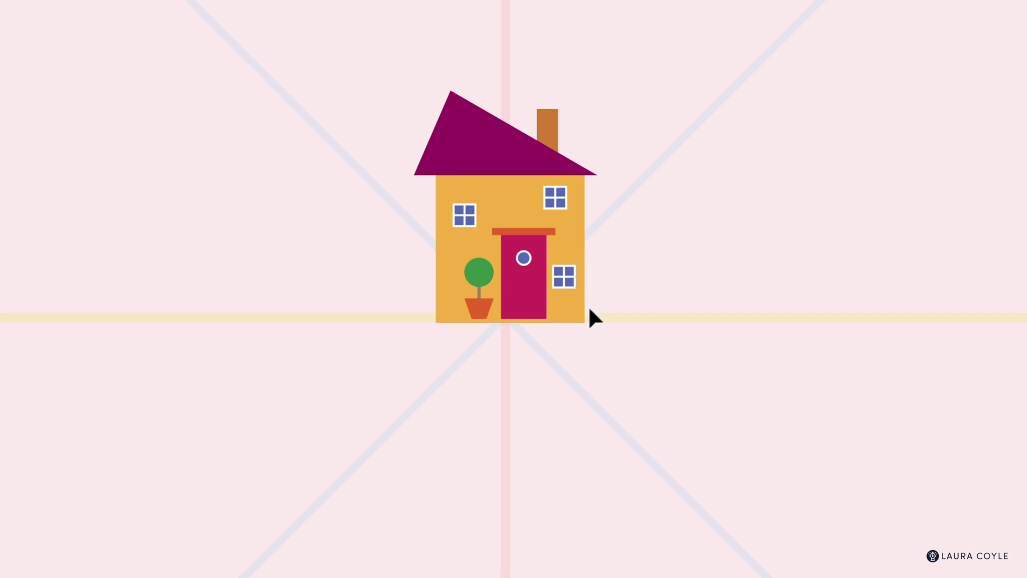
Make a mirrored copy of the single house across the diagonal guide that falls from upper left to lower right
click(555, 274)
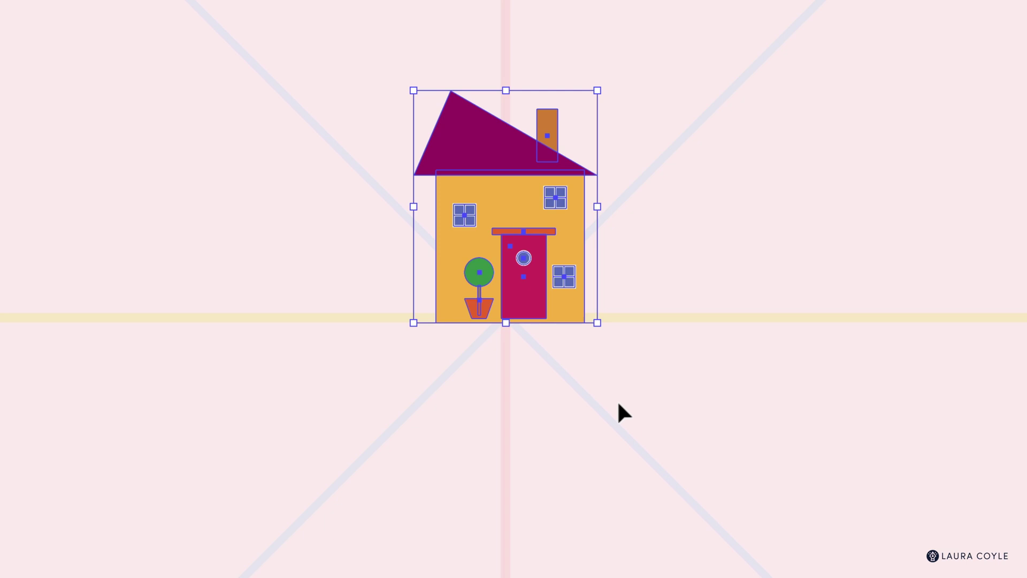
key(r)
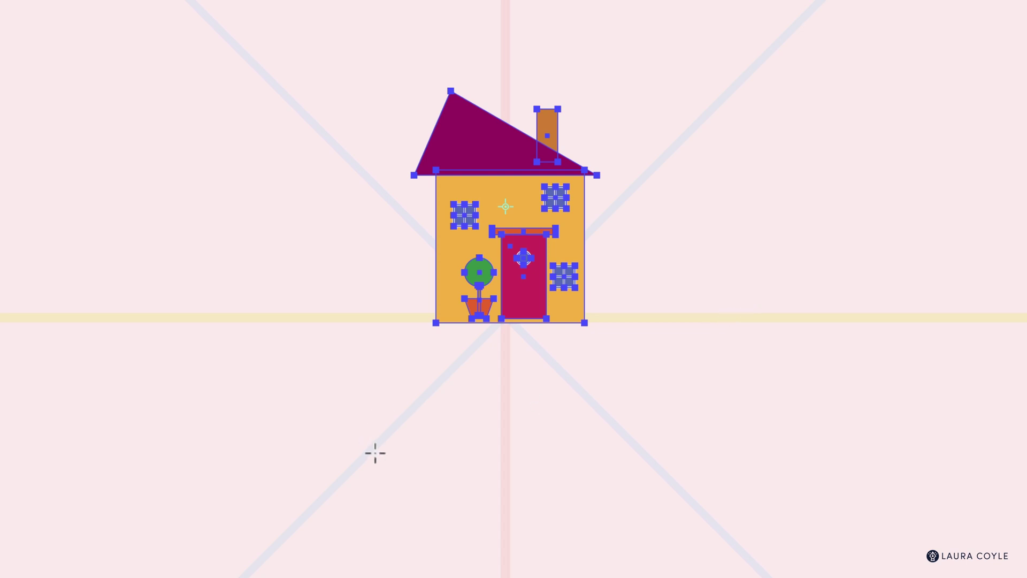
click(571, 379)
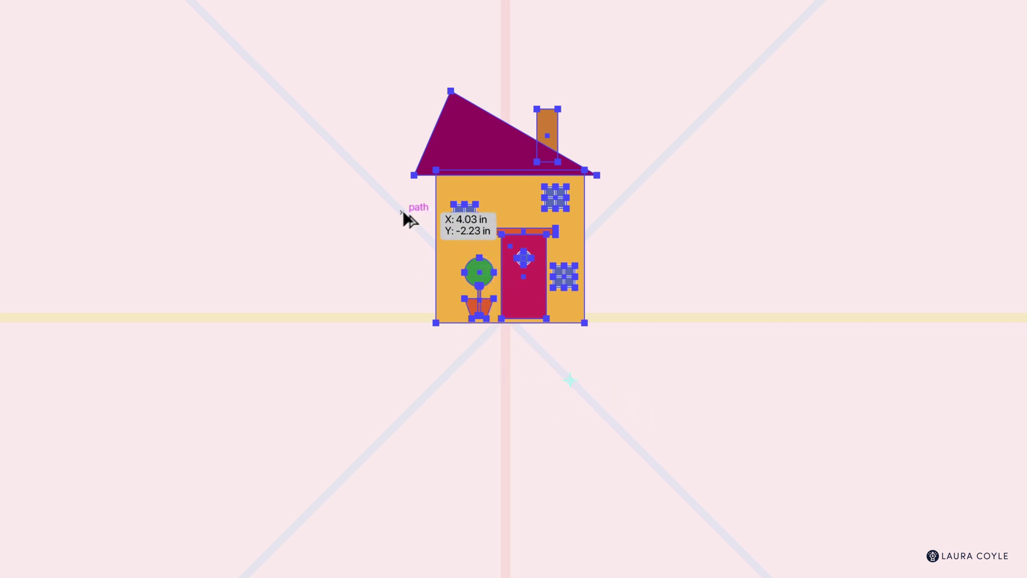
key(ctrl+d)
key(r)
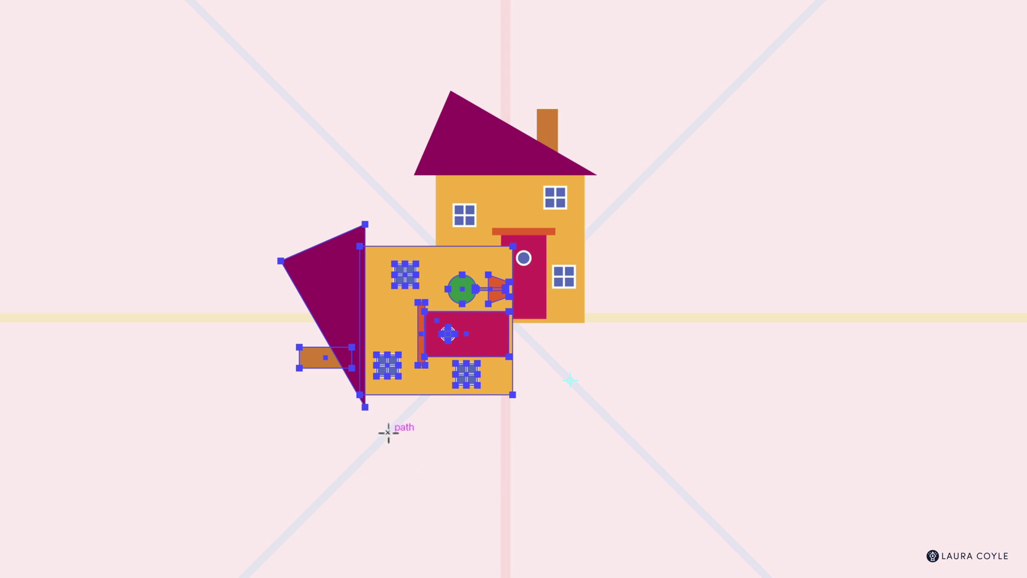
Complete a ring of four houses with two more mirrored copies, reflecting the newest house across the rising and then the falling diagonal guide
click(625, 197)
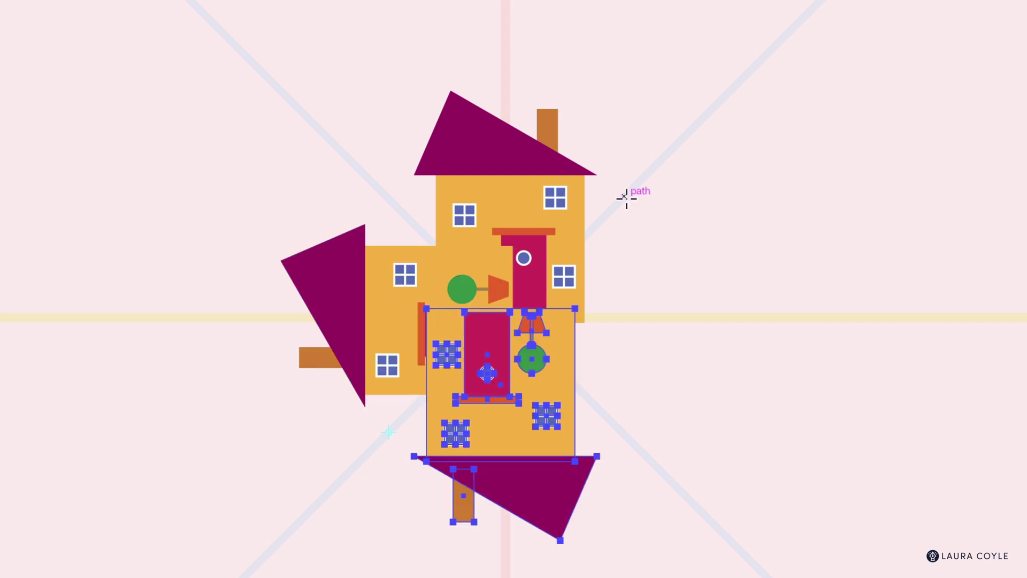
click(387, 197)
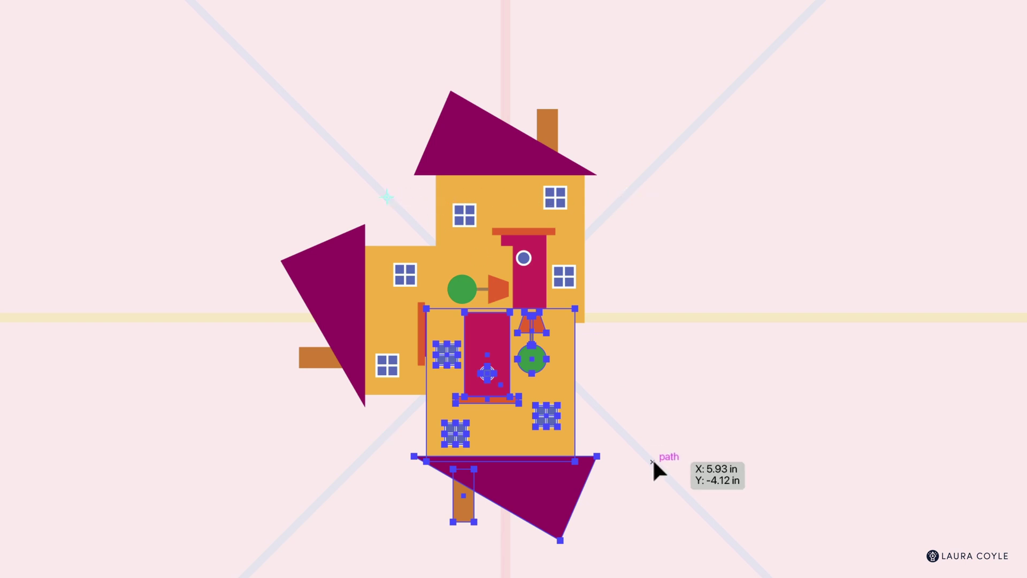
drag(654, 467, 653, 465)
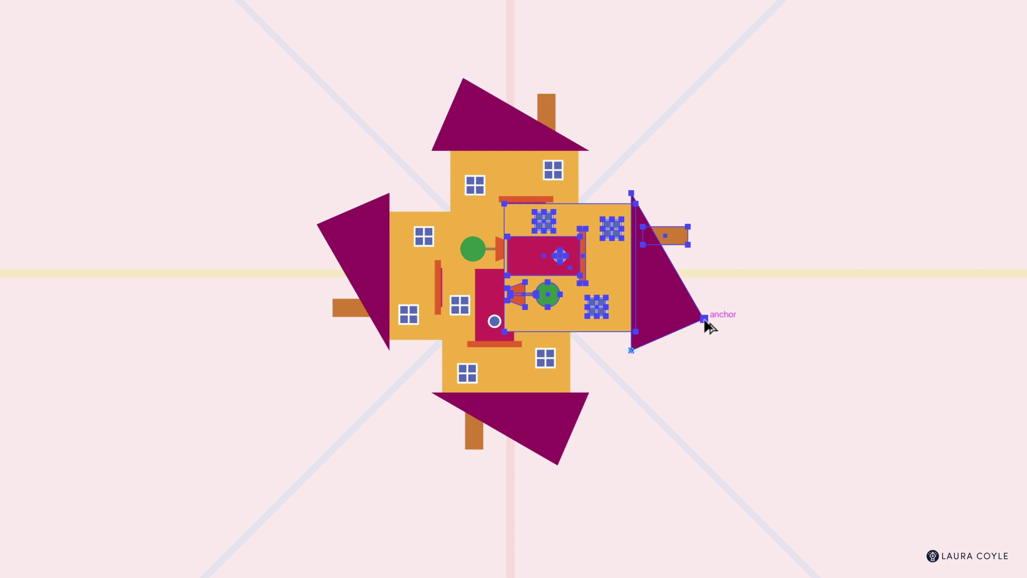
Make a mirrored copy of the right-hand house across its short lower roof edge, and of the top house across its short left roof edge
drag(704, 320, 793, 344)
key(v)
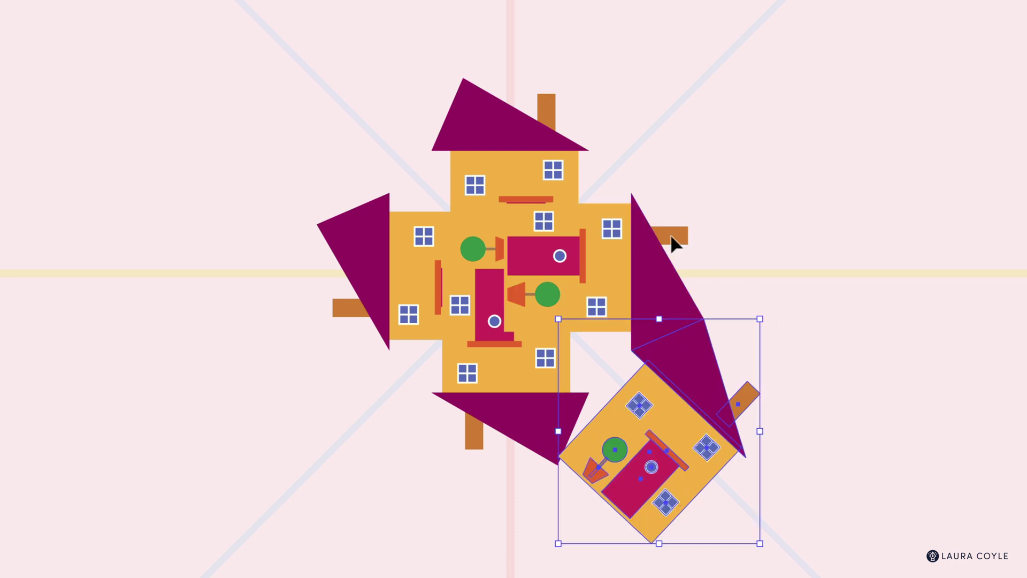
click(524, 164)
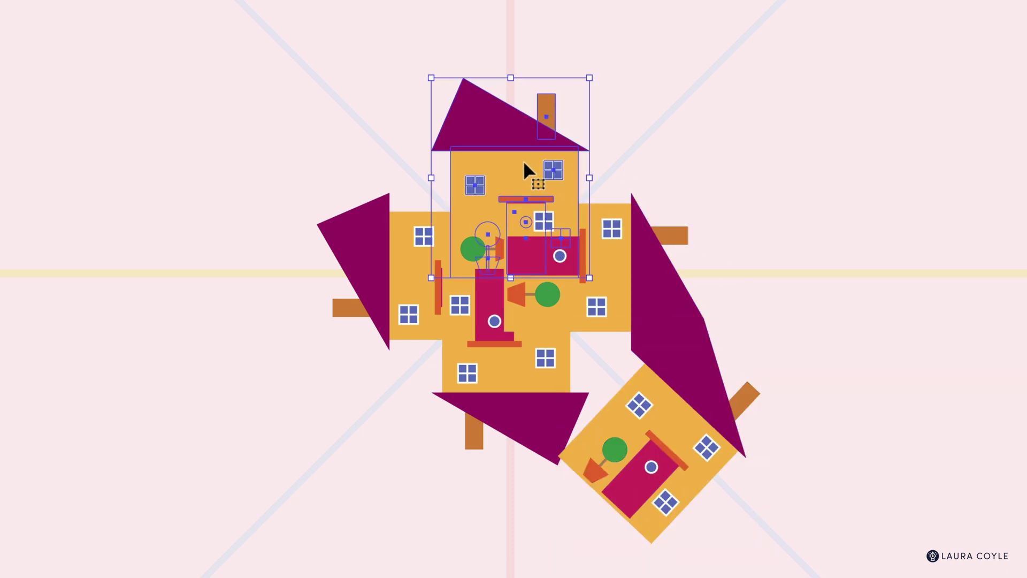
key(r)
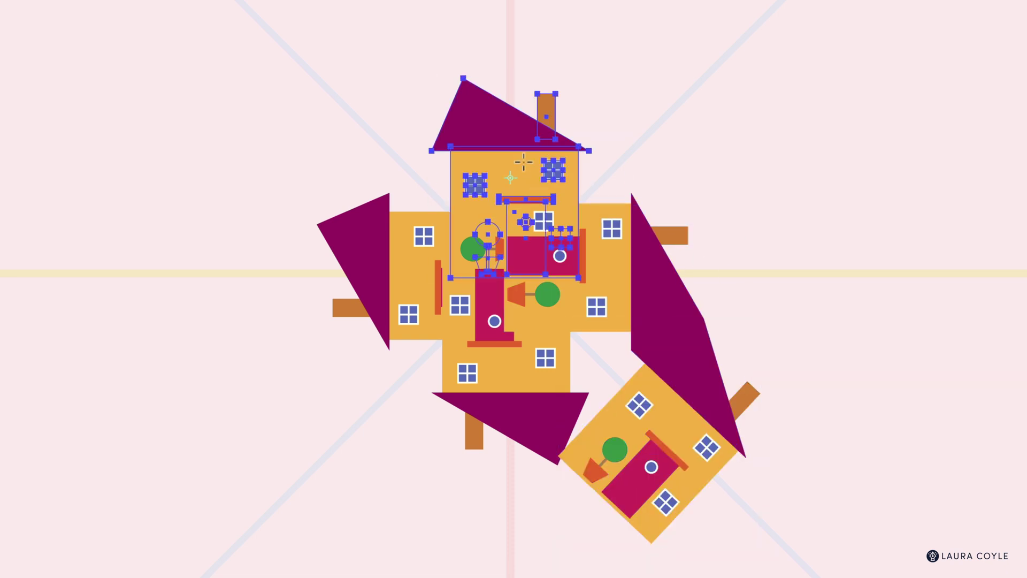
click(431, 150)
key(ctrl+d)
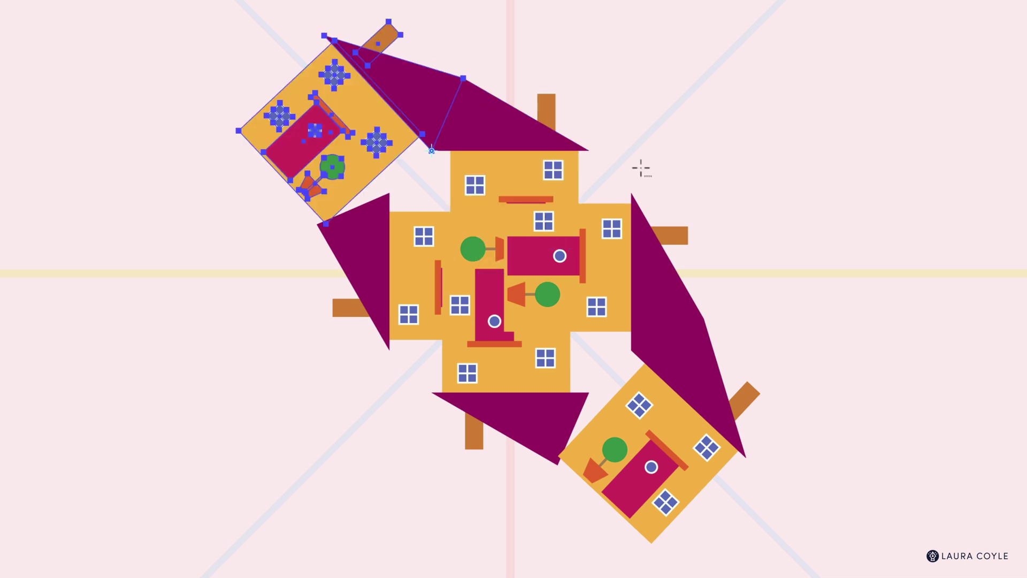
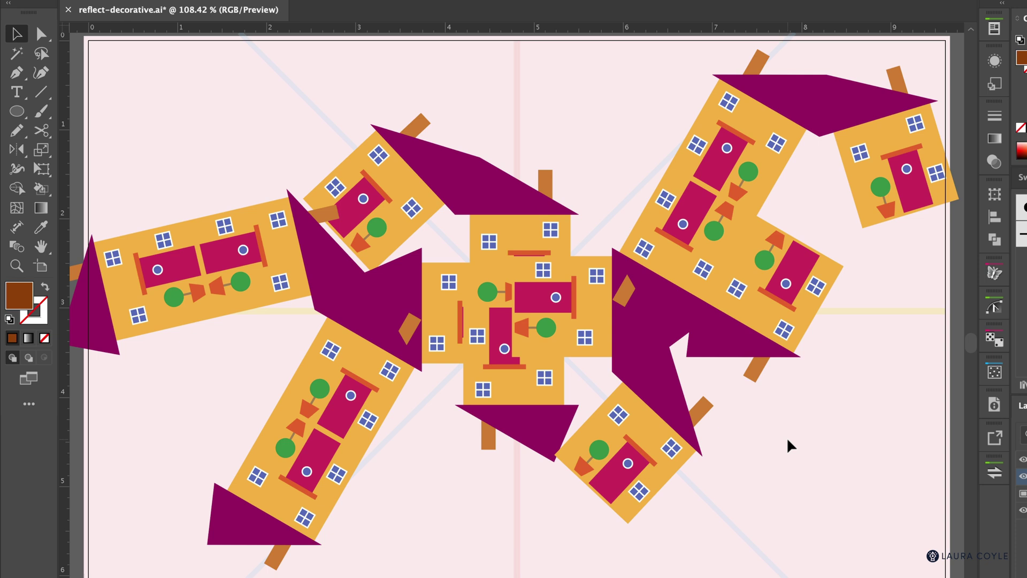
Undo the series of extra mirrored house copies fanning out from the central ring
key(ctrl+z)
key(ctrl+z)
key(ctrl+z)
key(ctrl+z)
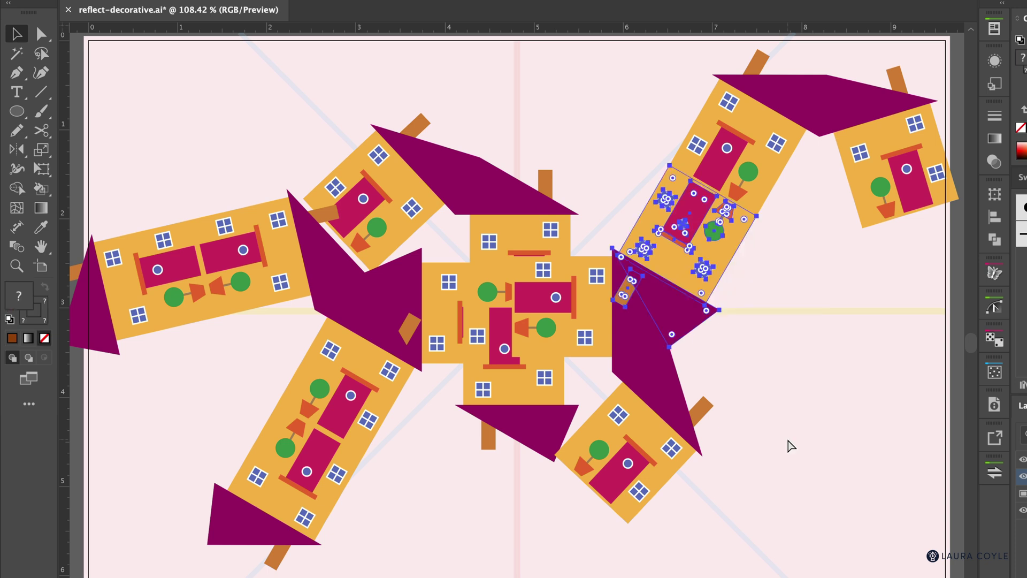
key(ctrl+z)
key(ctrl+z)
key(ctrl+z)
key(ctrl+z)
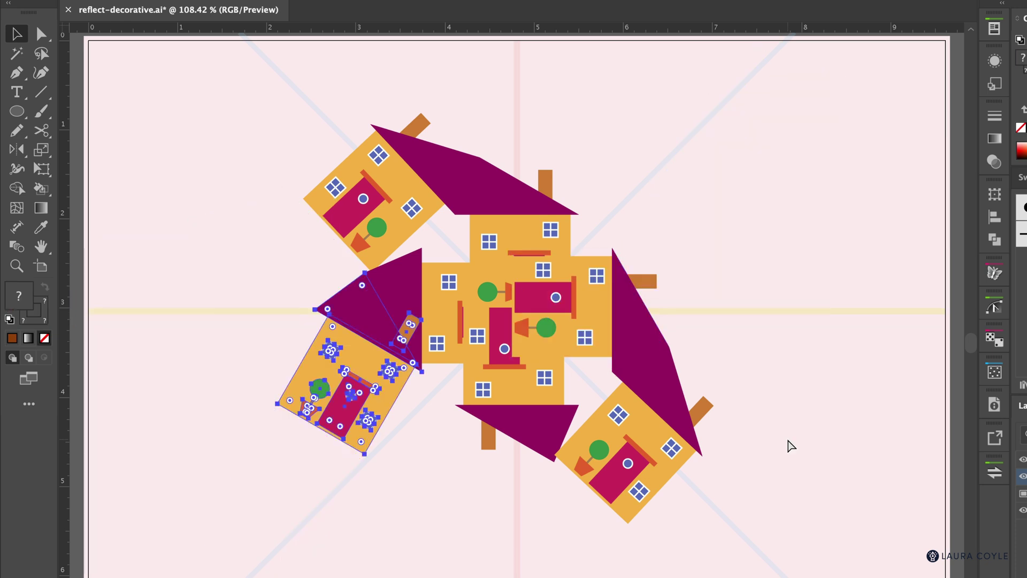
key(ctrl+z)
key(ctrl+z)
key(ctrl+z)
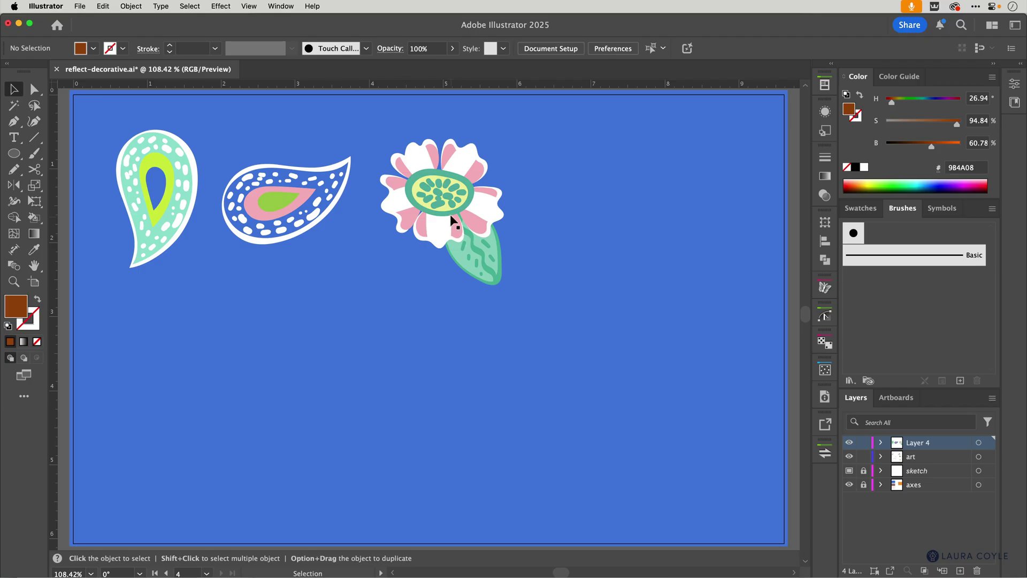
Make a mirrored copy of the flower at a freehand angle, with the origin just right of its leaf tip
click(484, 265)
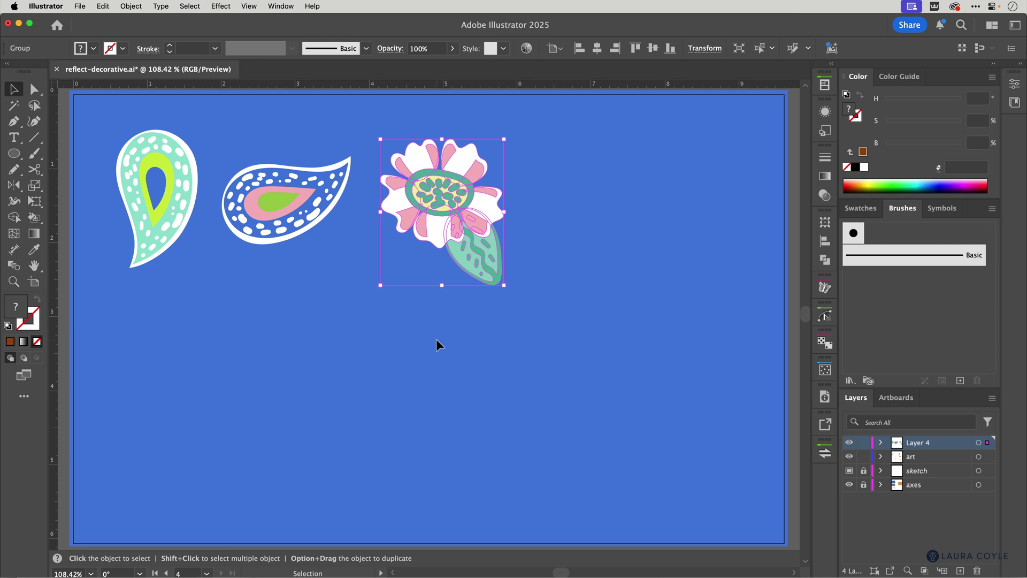
key(o)
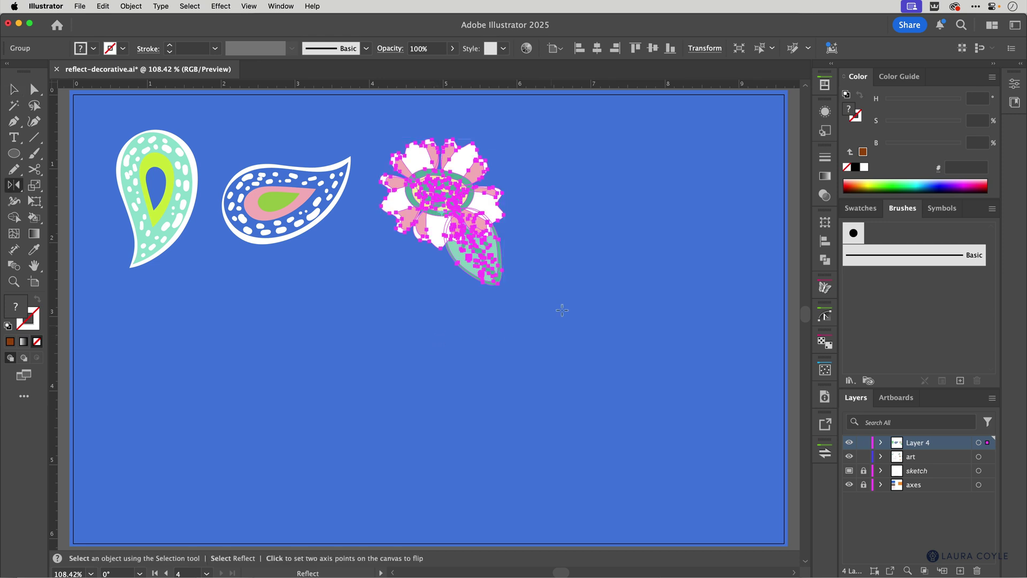
click(533, 274)
mouse_move(561, 175)
mouse_down()
mouse_move(609, 223)
mouse_move(609, 280)
mouse_move(557, 314)
mouse_move(581, 296)
mouse_move(566, 234)
mouse_move(539, 218)
mouse_move(519, 234)
mouse_move(581, 230)
mouse_up()
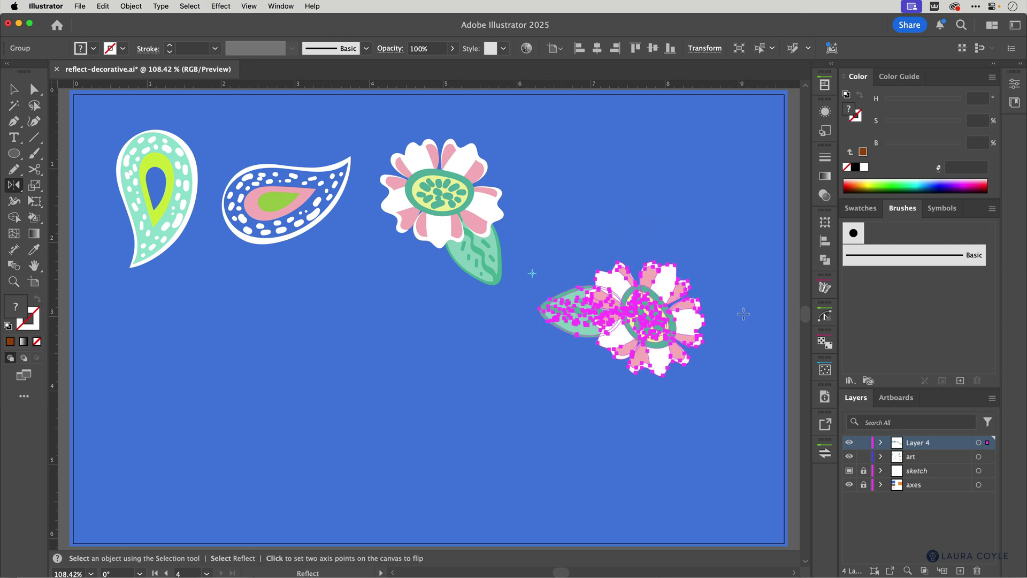
Make a second mirrored copy of the original flower in the lower-left area, with the origin below the flower, and deselect it
key(v)
click(460, 235)
key(o)
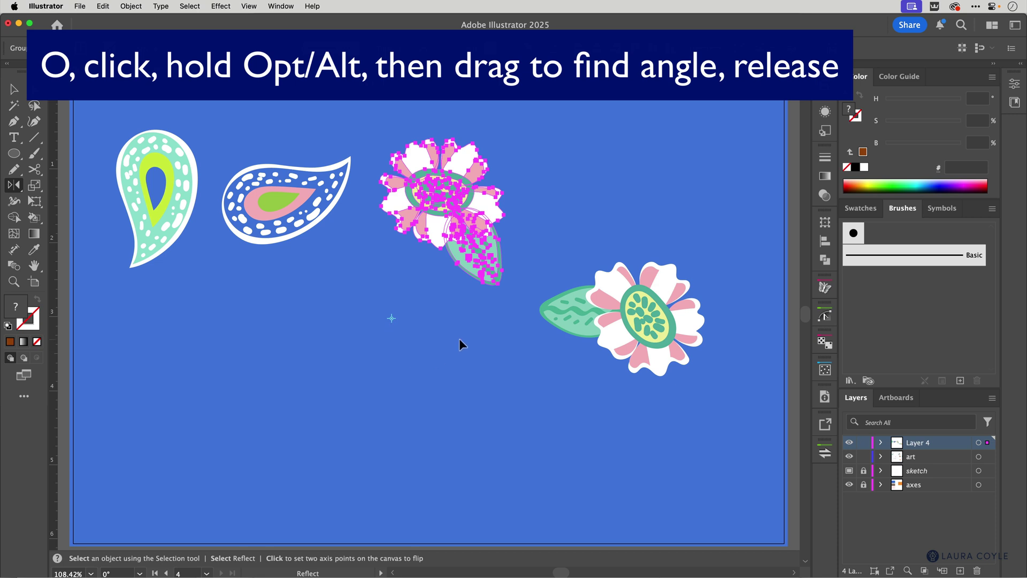
mouse_move(459, 339)
mouse_down()
mouse_move(441, 359)
mouse_move(458, 349)
mouse_up()
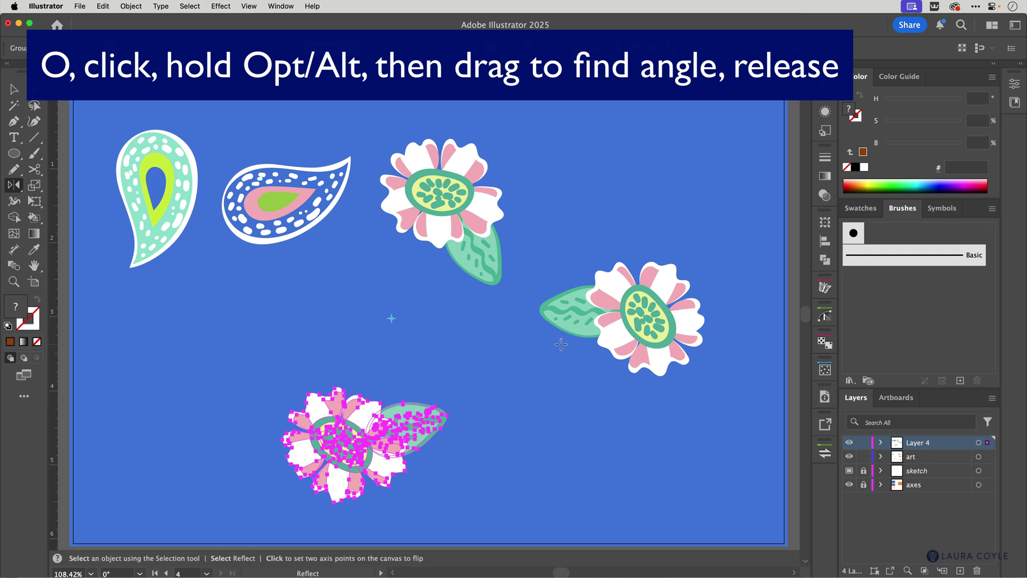
key(v)
click(481, 353)
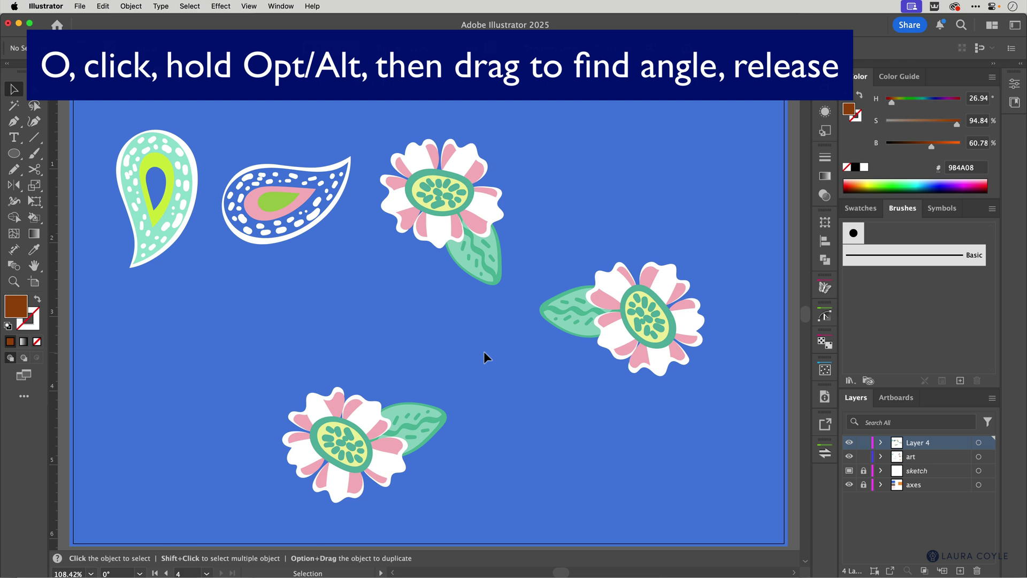
Reflect the blue paisley at a freehand angle around an origin just below it, and move a paisley to the artboard's upper-right area
click(252, 214)
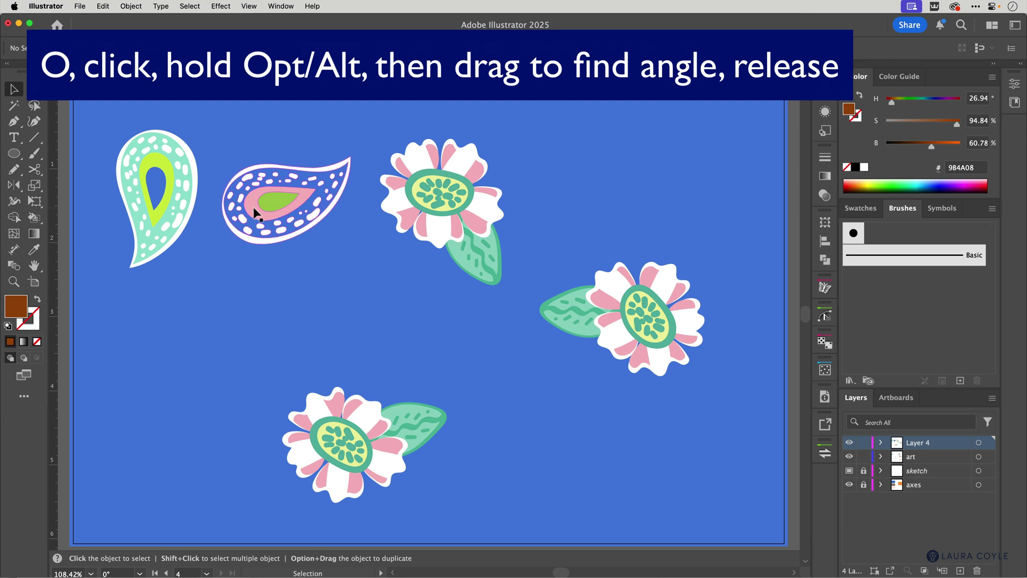
key(o)
click(313, 273)
drag(370, 255, 365, 299)
key(v)
click(419, 323)
drag(316, 347, 720, 184)
Reflect the mint-green paisley at a freehand angle around an origin to the right of its pointed tip
click(174, 230)
key(o)
click(184, 270)
drag(262, 269, 225, 195)
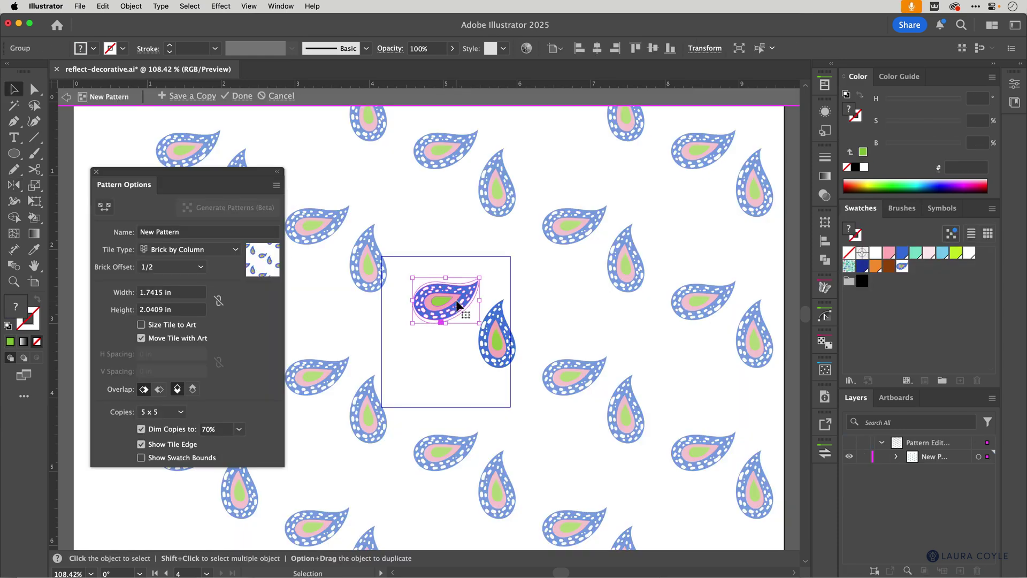
Reflect the horizontal paisley inside the pattern tile around an origin below its rounded end
key(o)
click(410, 353)
drag(470, 337, 469, 364)
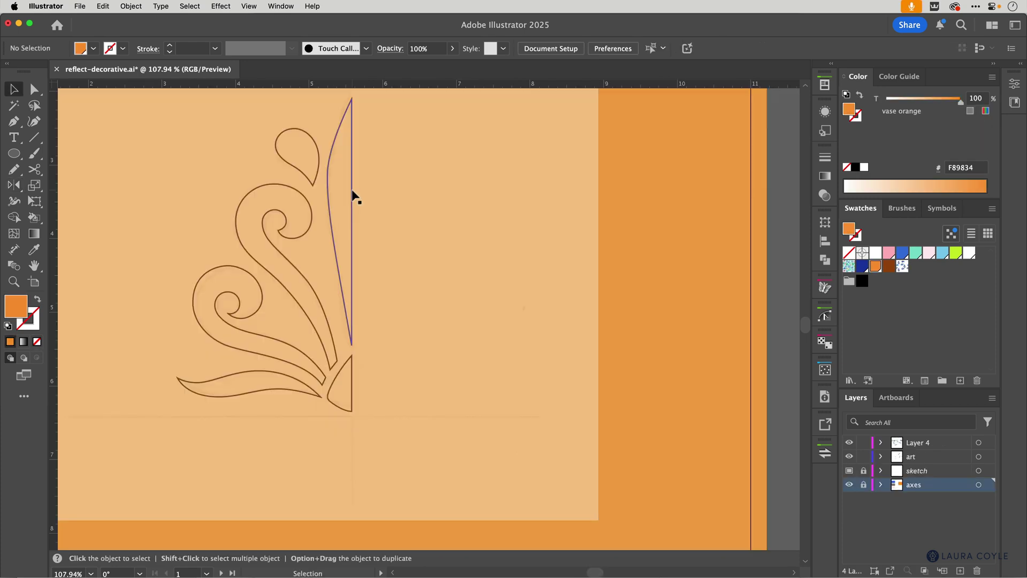
Make a mirrored copy of the tall half-leaf outline across its straight vertical edge, with the origin at its bottom anchor point
click(352, 193)
key(o)
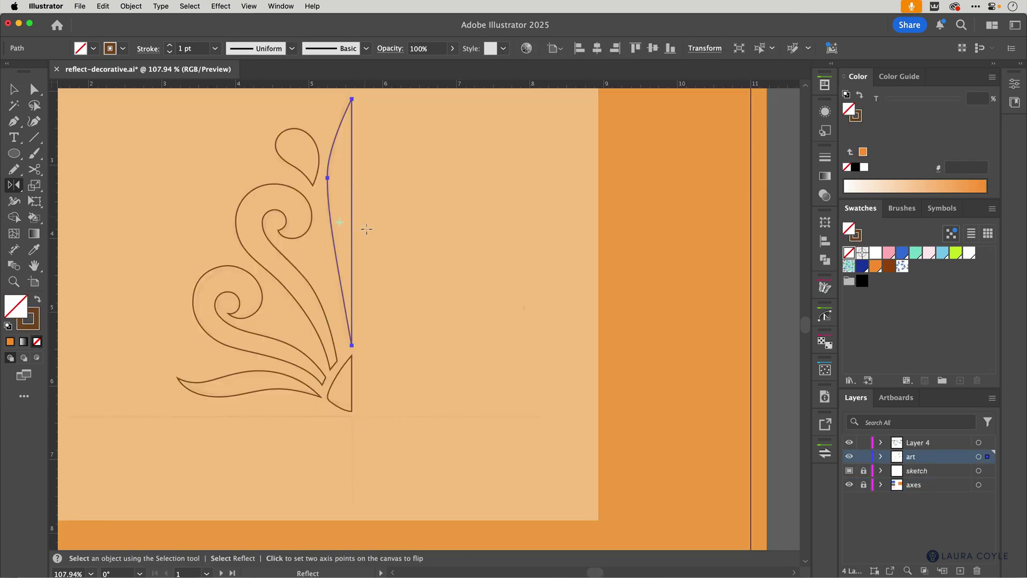
click(352, 345)
alt+click(354, 308)
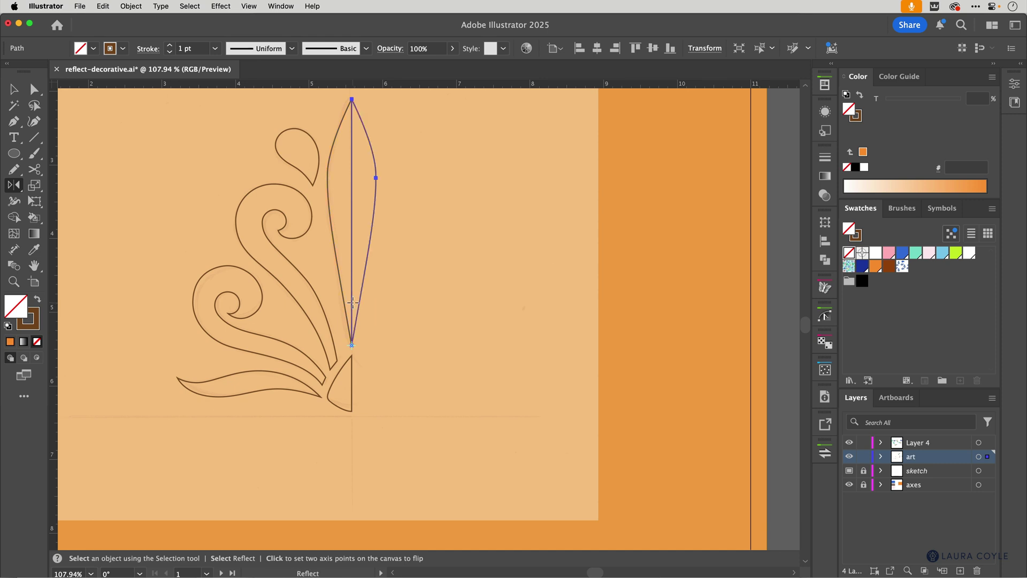
Swap the fill and stroke of both leaf halves, and merge them into one shape with the Shape Builder tool
key(v)
shift+click(345, 313)
key(shift+x)
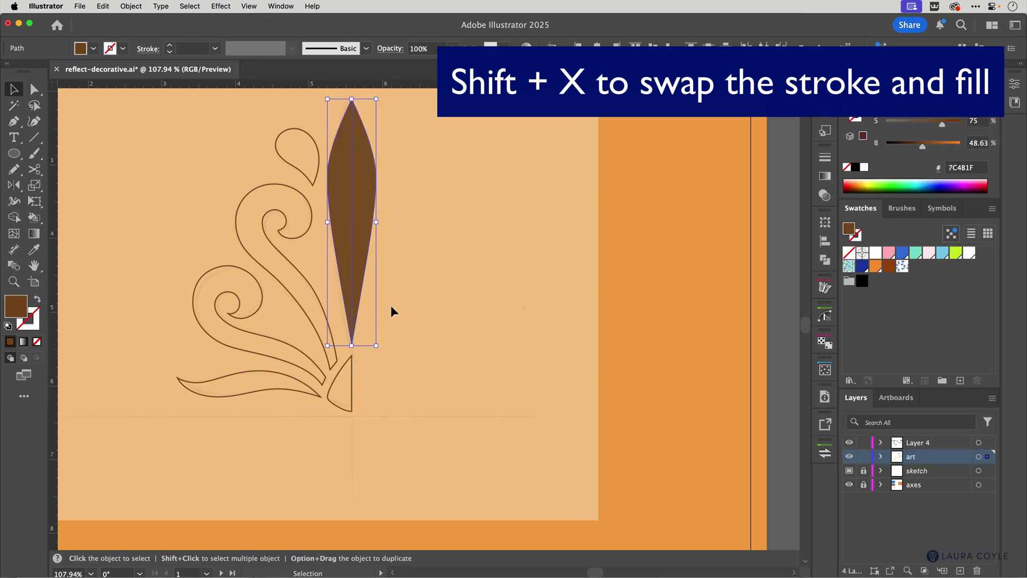
key(shift+m)
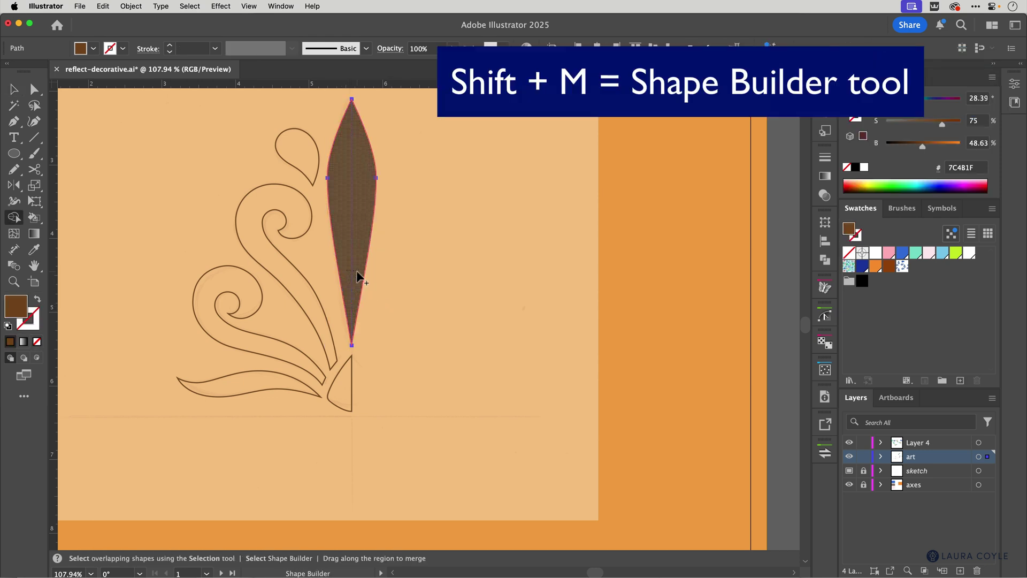
key(v)
click(377, 291)
Try moving the merged leaf's bottom anchor point away from its tip, and undo the move
key(z)
drag(367, 340, 562, 268)
key(a)
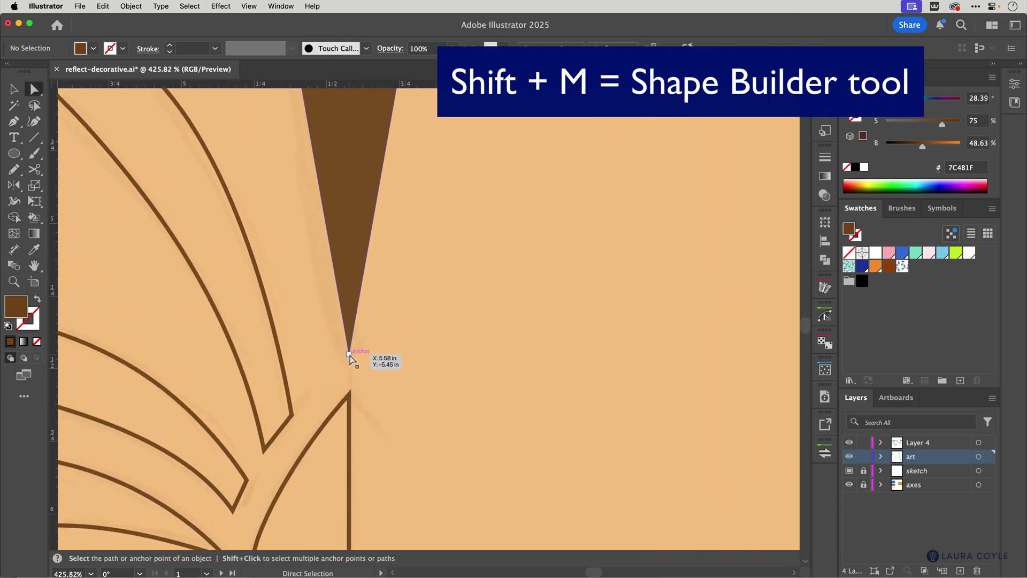
drag(353, 356, 378, 344)
key(super+z)
Make a mirrored copy of the half-drop outline below the leaf across its straight vertical edge, with the origin at its bottom anchor point
key(z)
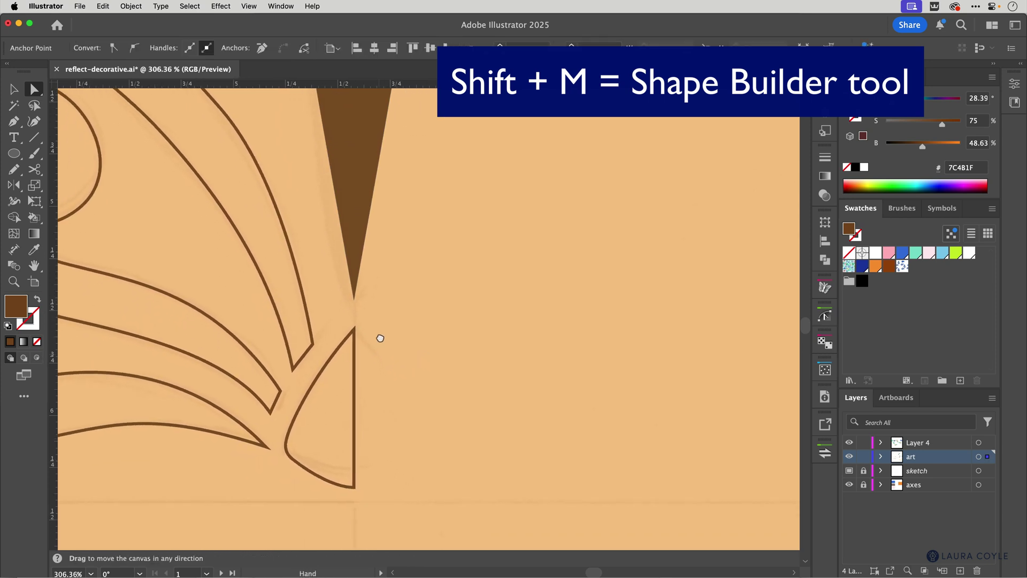
key(v)
click(356, 363)
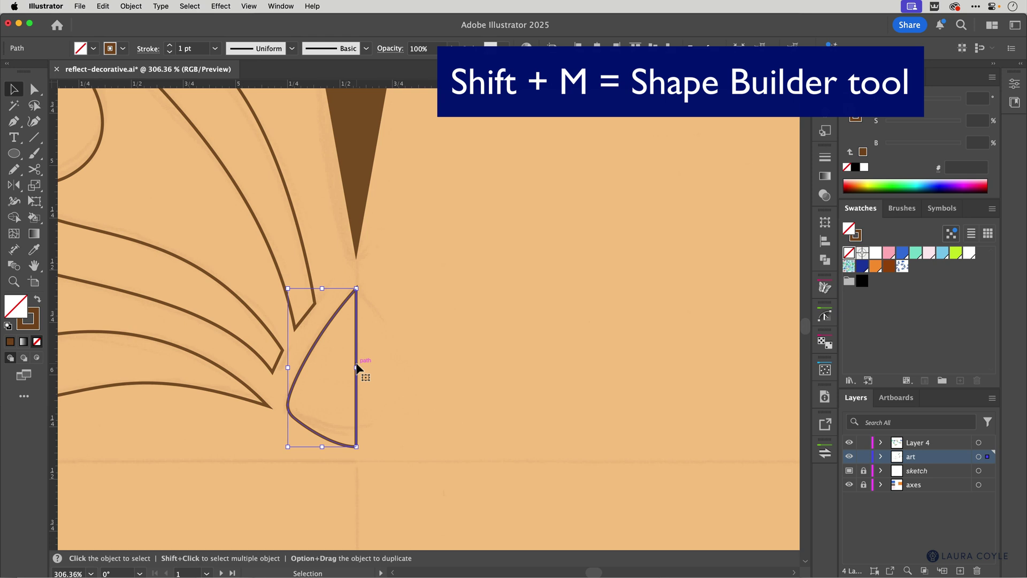
key(o)
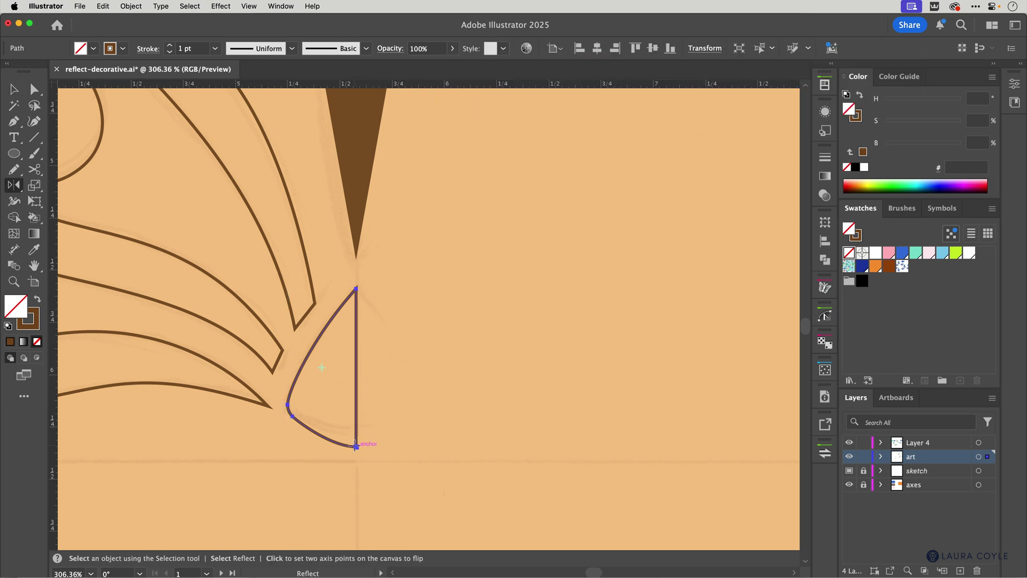
click(356, 446)
alt+click(358, 396)
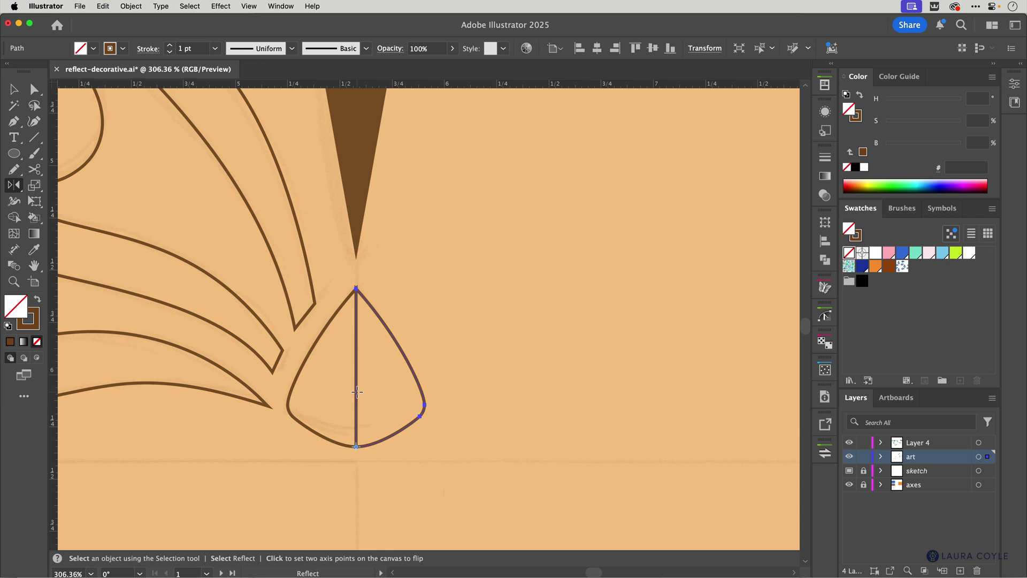
Select both halves of the drop shape and merge them into one with the Shape Builder tool
key(v)
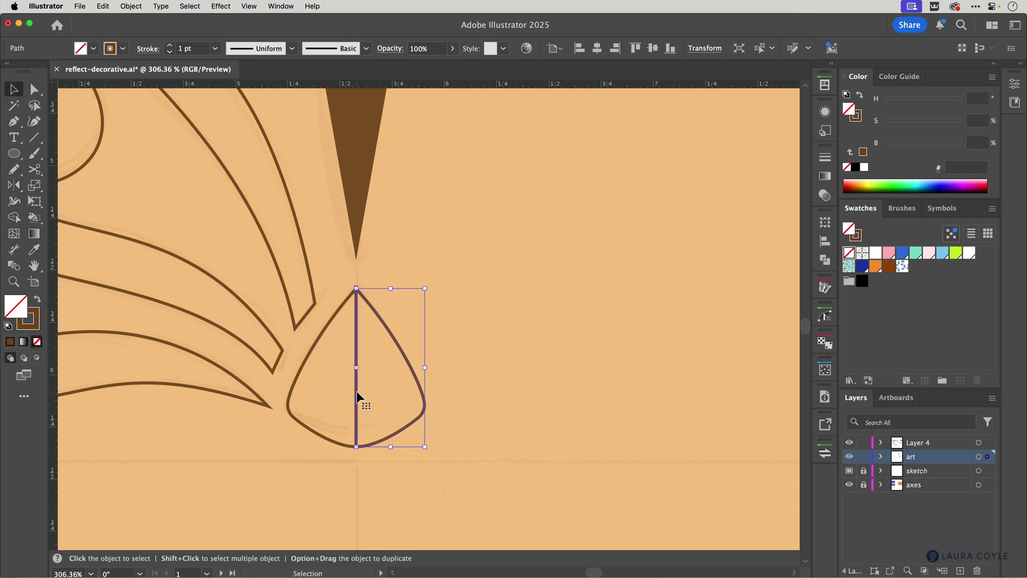
shift+click(345, 362)
key(shift+m)
drag(345, 363, 364, 373)
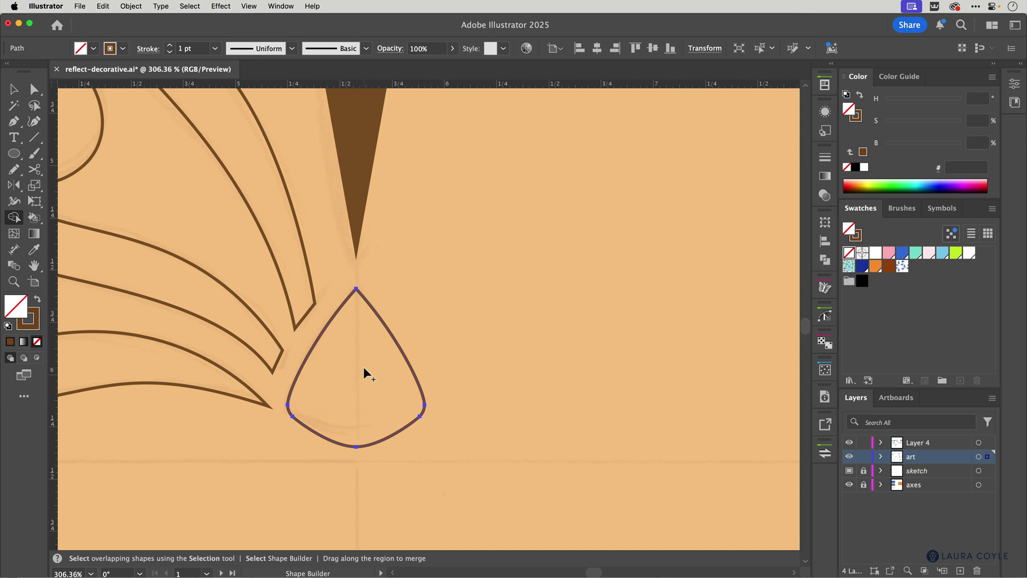
Swap the fill and stroke of the merged drop so it is solid brown, and deselect it
key(a)
click(375, 312)
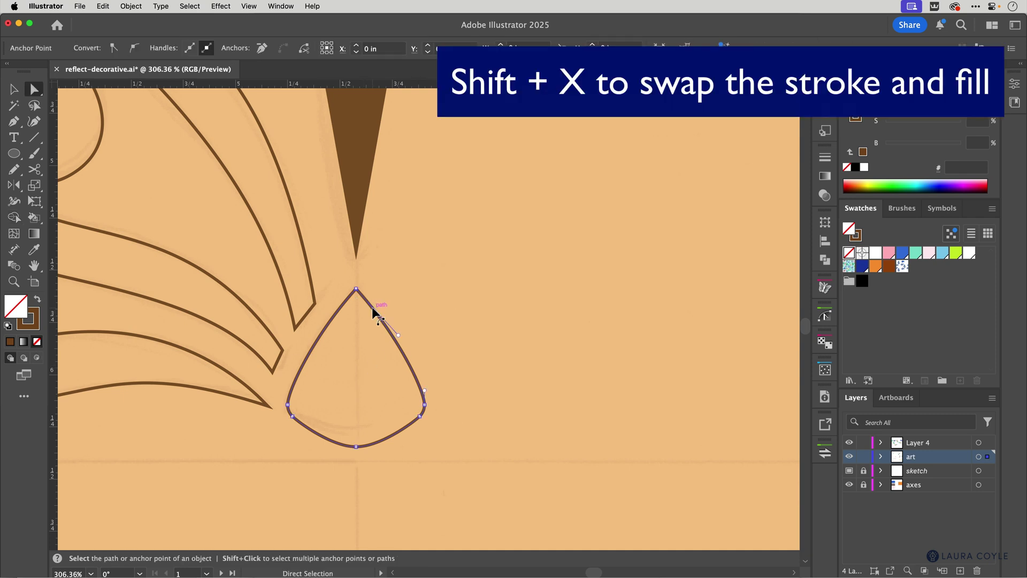
key(shift+x)
click(453, 318)
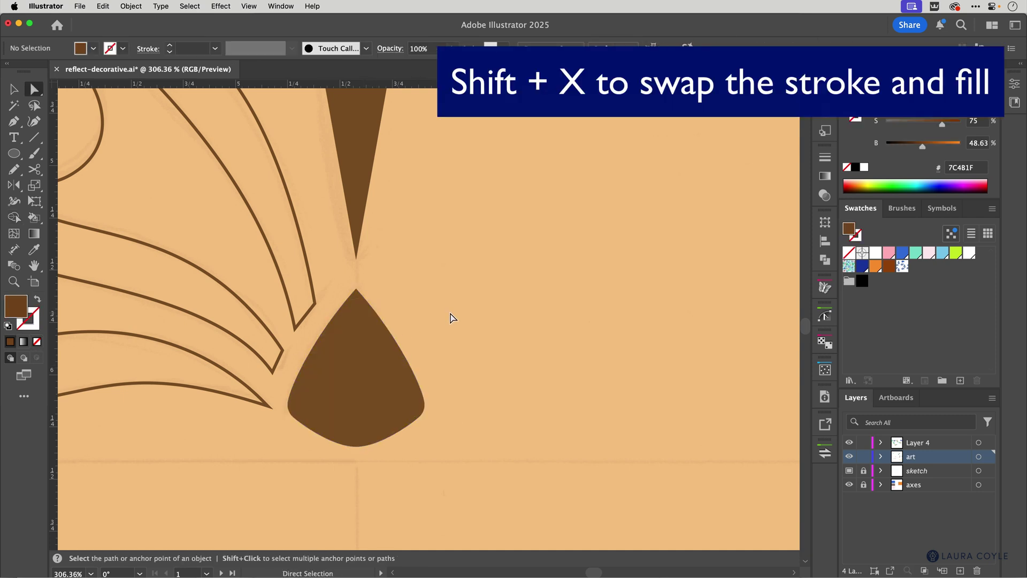
Select the teardrop, two scrolls and bottom leaf outlines beside the central leaf, and swap their fill and stroke
key(super+space)
drag(431, 298, 408, 357)
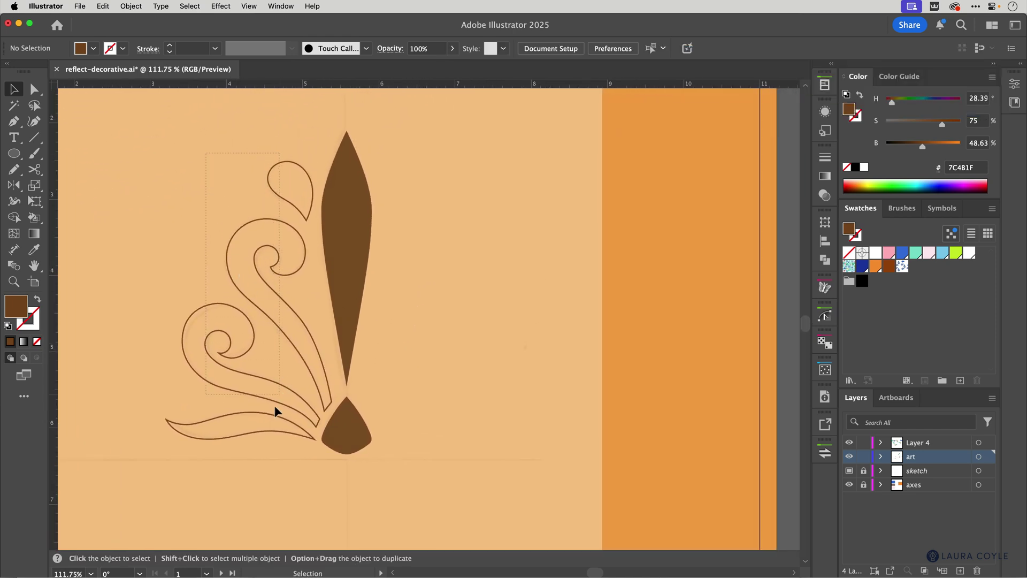
click(273, 426)
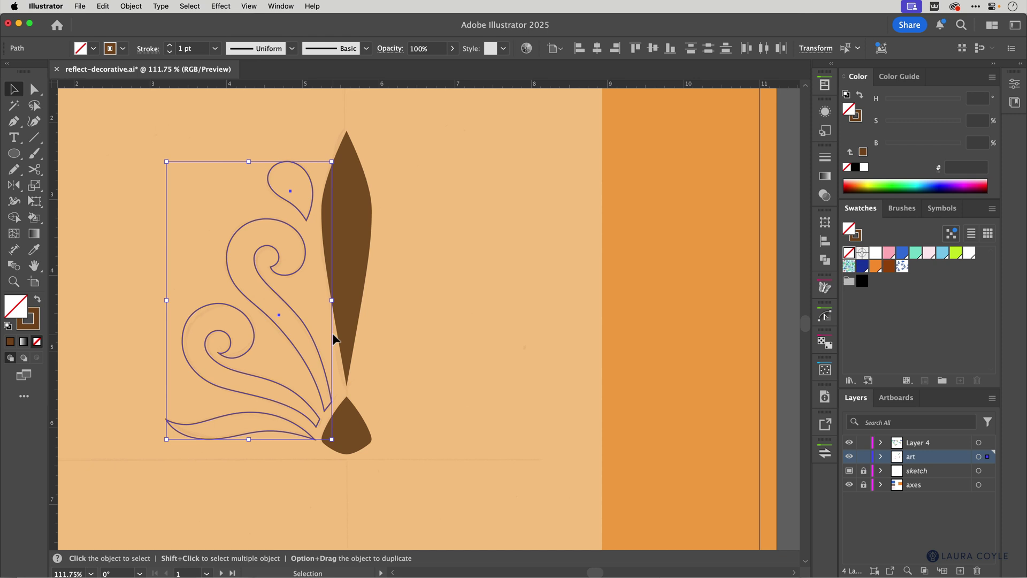
key(shift+x)
Make a mirrored copy of the selected ornament shapes across the vertical axis through the base drop's top anchor point, and deselect
key(o)
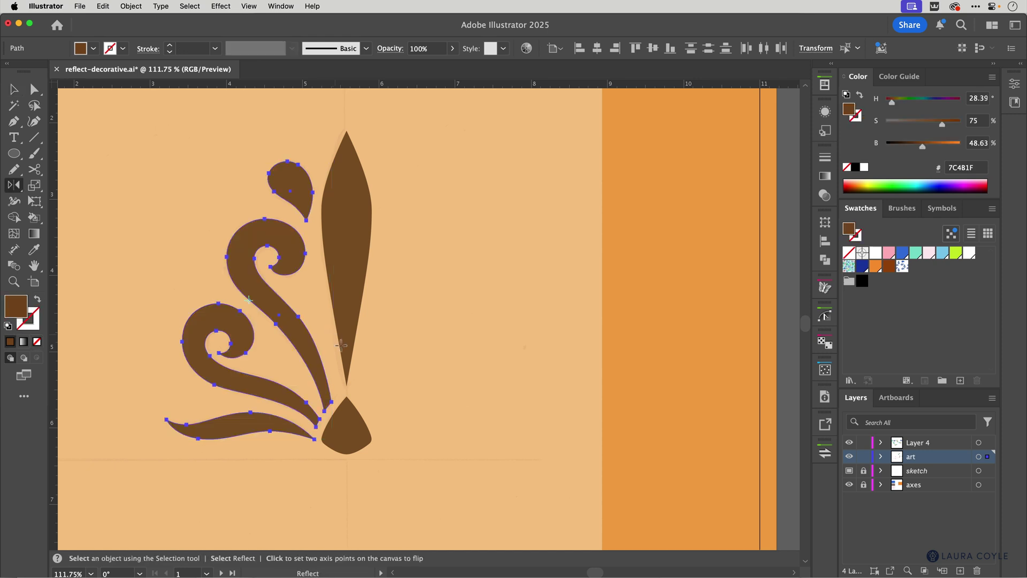
click(347, 396)
drag(349, 356, 349, 357)
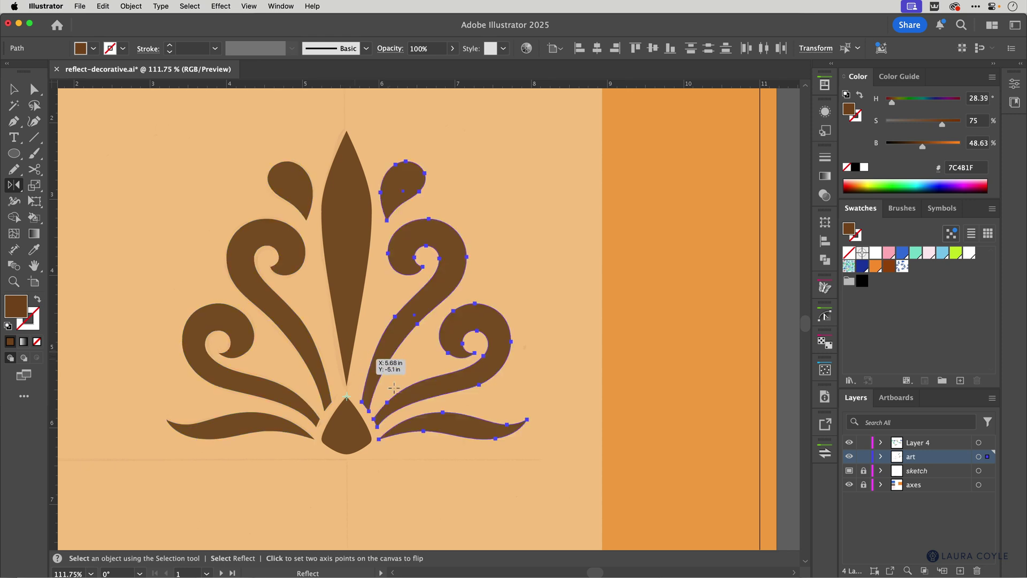
key(v)
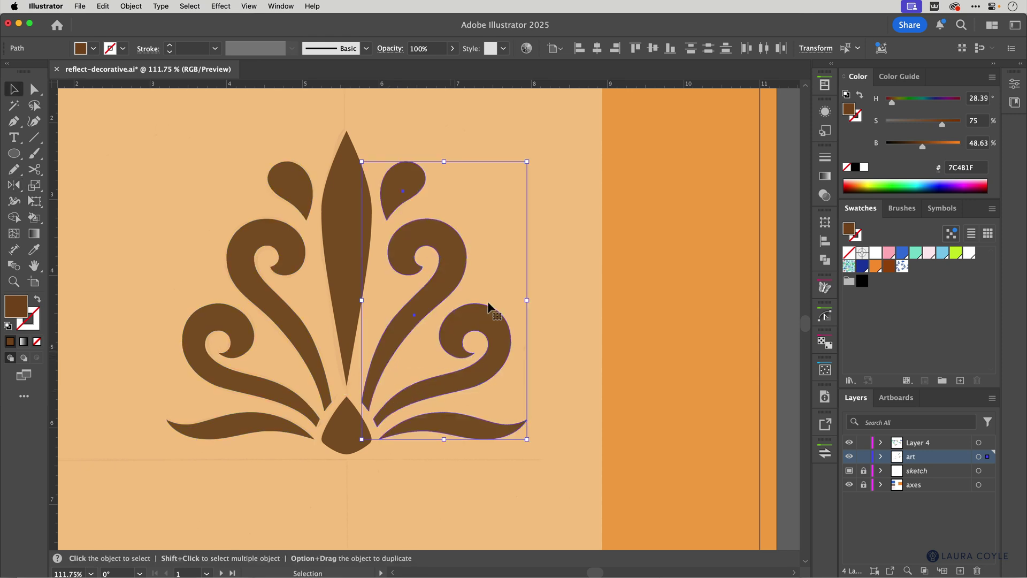
click(516, 267)
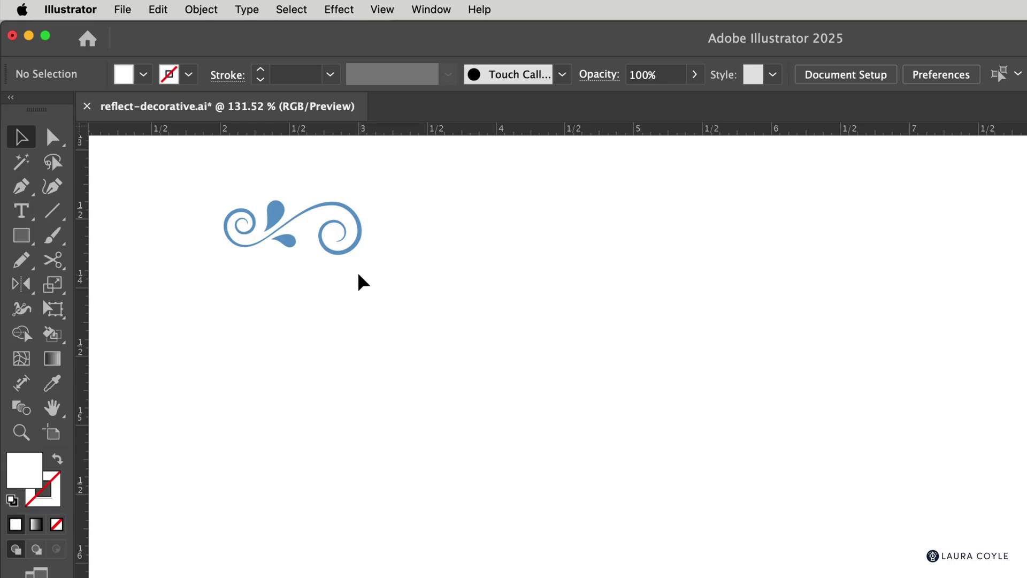
Make a mirrored copy of the blue swirl group across a vertical axis, with the origin at its rightmost anchor point
click(344, 253)
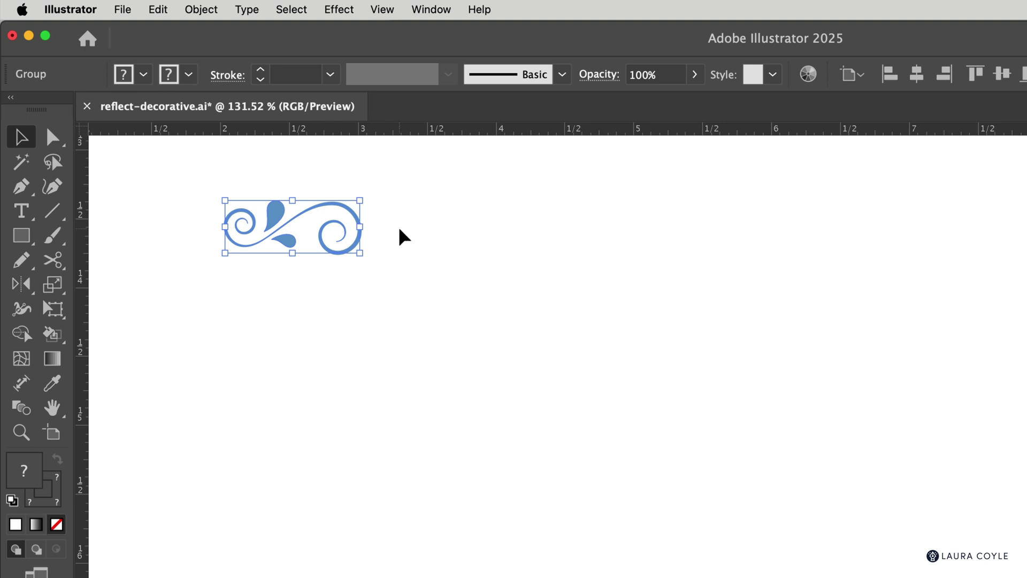
key(o)
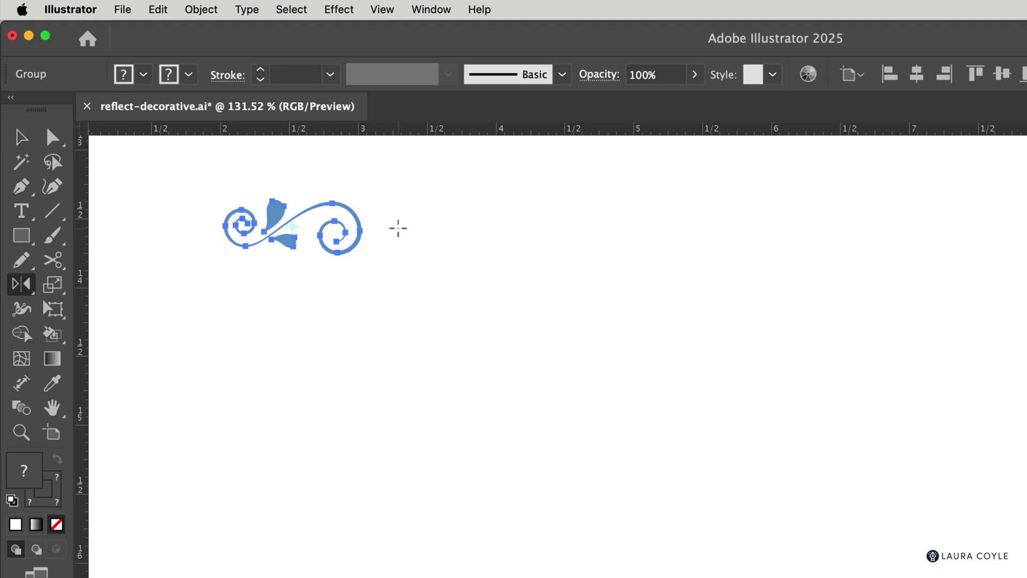
click(359, 230)
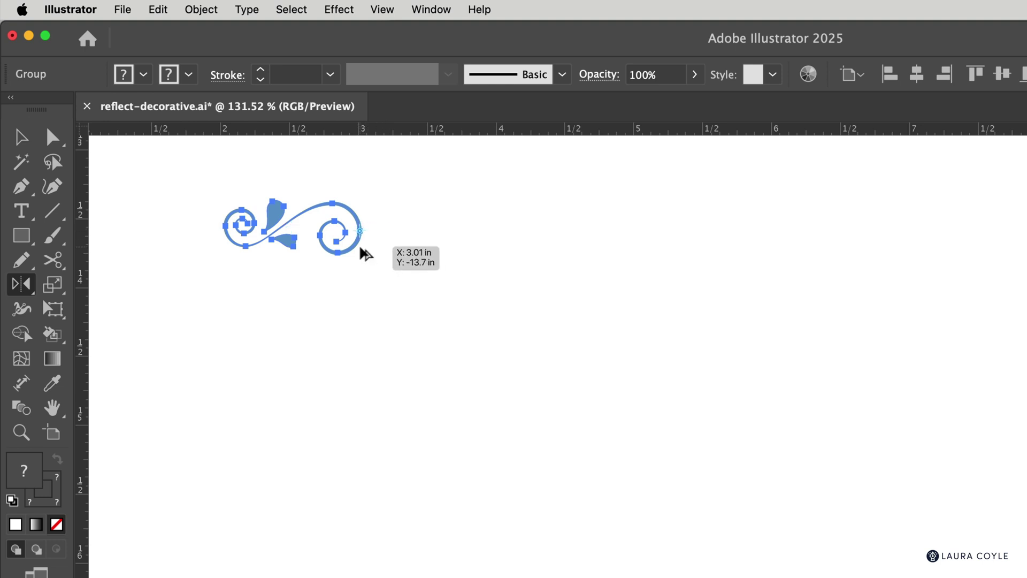
drag(365, 254, 360, 248)
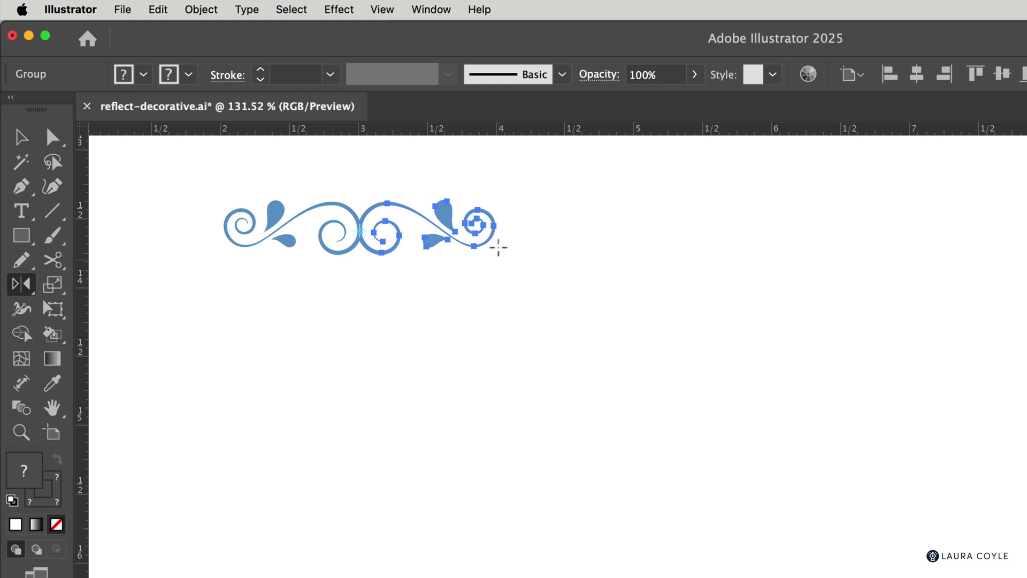
Reflect a copy of the new swirl at a freehand angle around its outer end anchor point, forming a corner that heads downward
click(493, 226)
drag(427, 280, 426, 369)
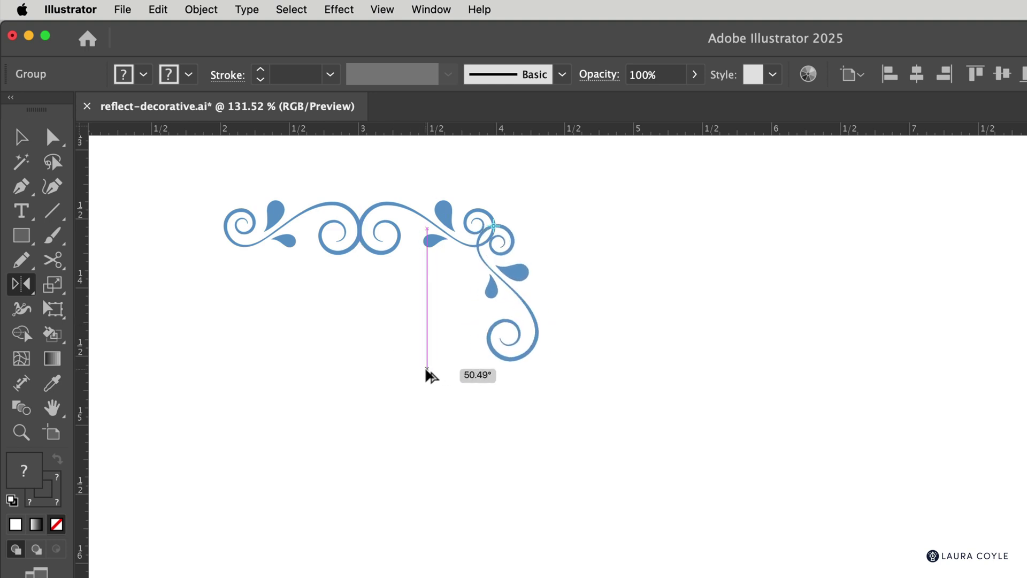
mouse_move(426, 370)
mouse_down()
mouse_move(401, 362)
mouse_move(433, 367)
mouse_up()
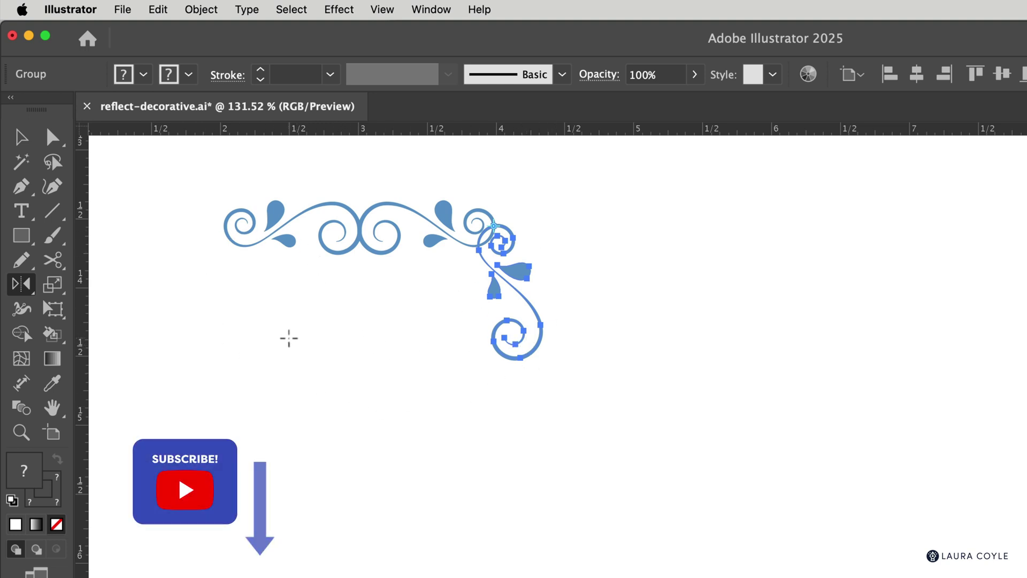
Make a mirrored copy of the corner swirl across the vertical axis through the point where the two top swirls meet, and deselect
click(359, 230)
drag(248, 307, 397, 302)
key(shift)
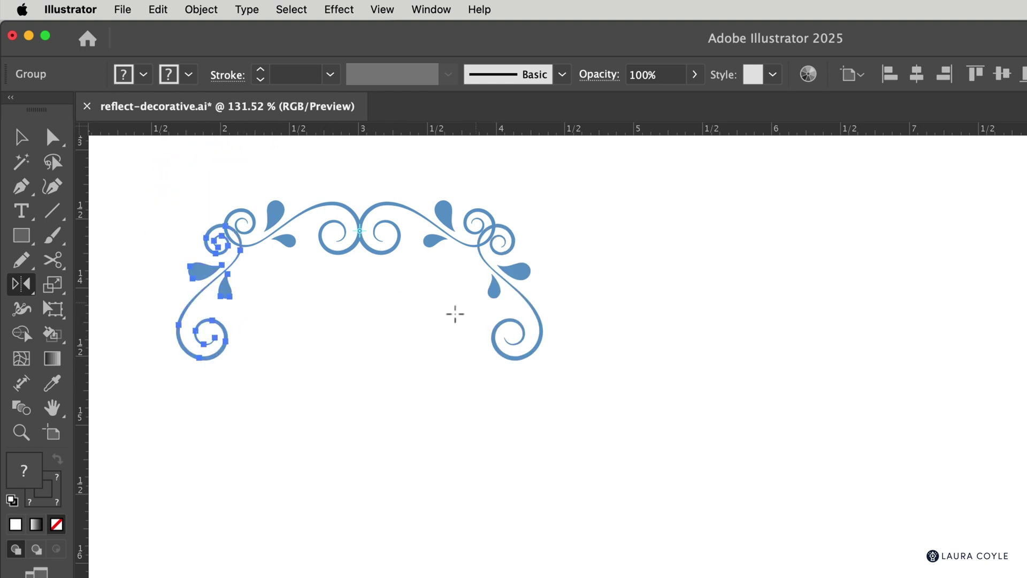
key(v)
click(363, 361)
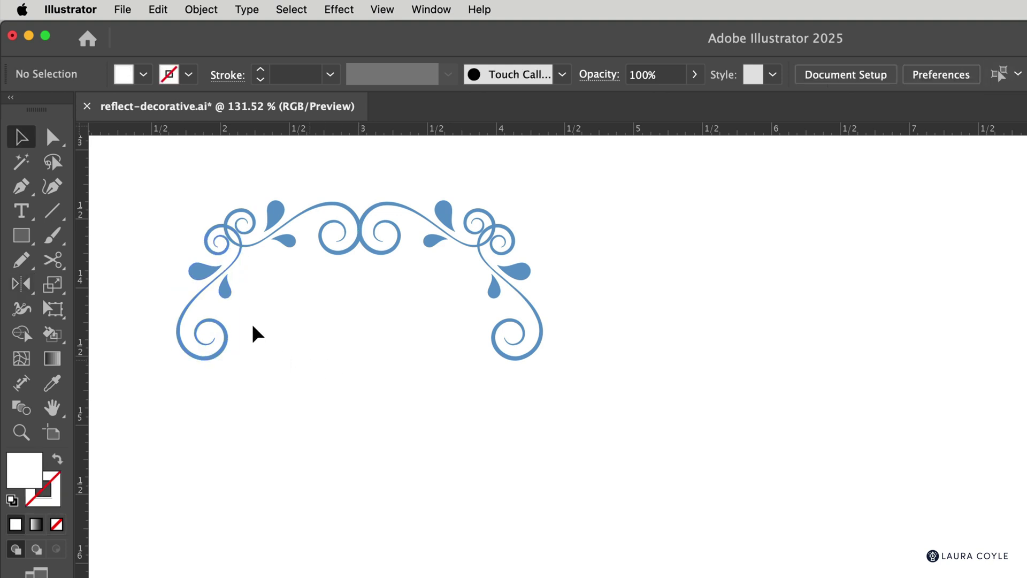
Select all four swirls and reflect a copy downward across a horizontal axis through the right swirl's bottom anchor point, closing the frame
drag(164, 173, 337, 261)
click(516, 280)
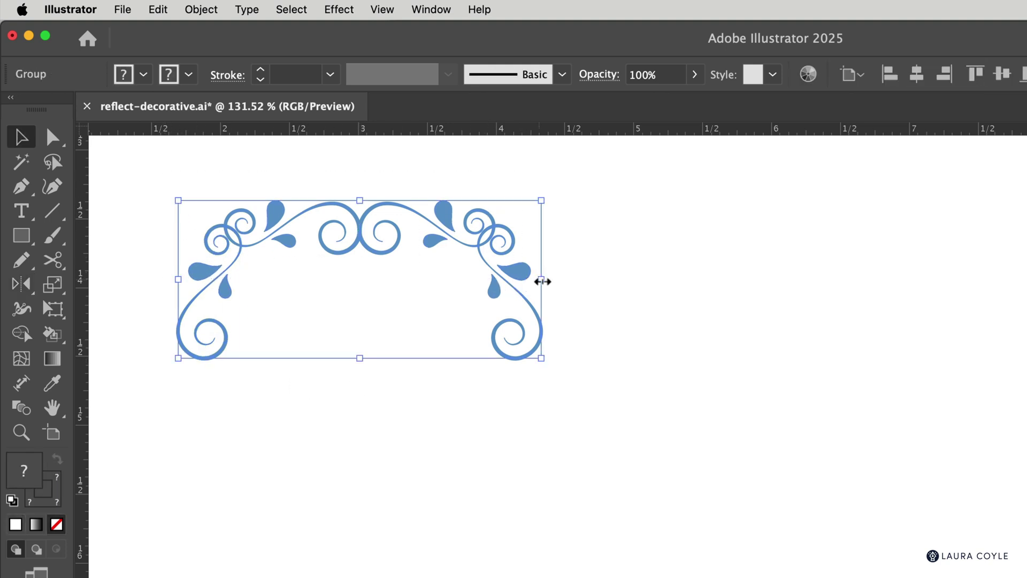
key(o)
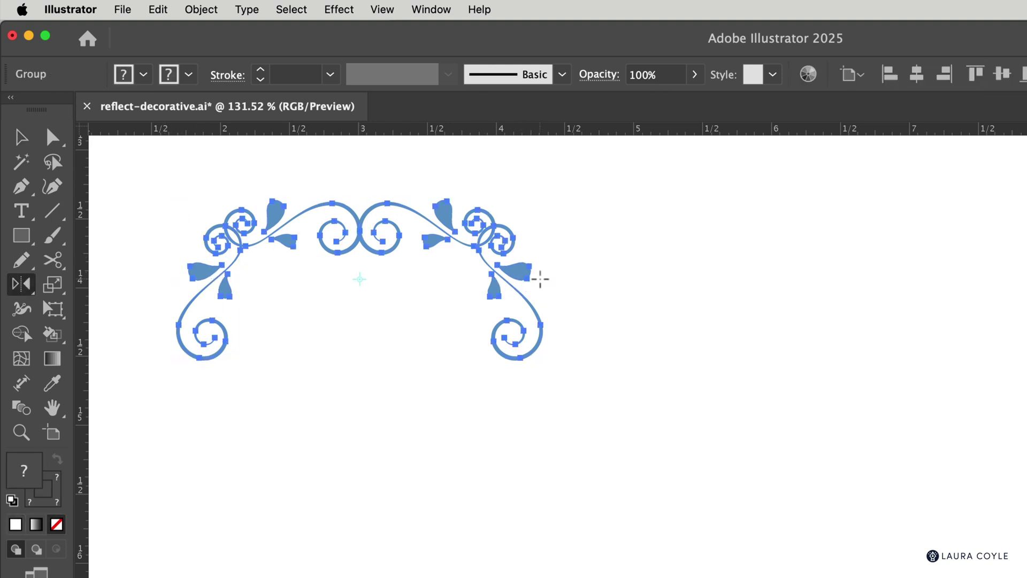
click(519, 358)
click(519, 358)
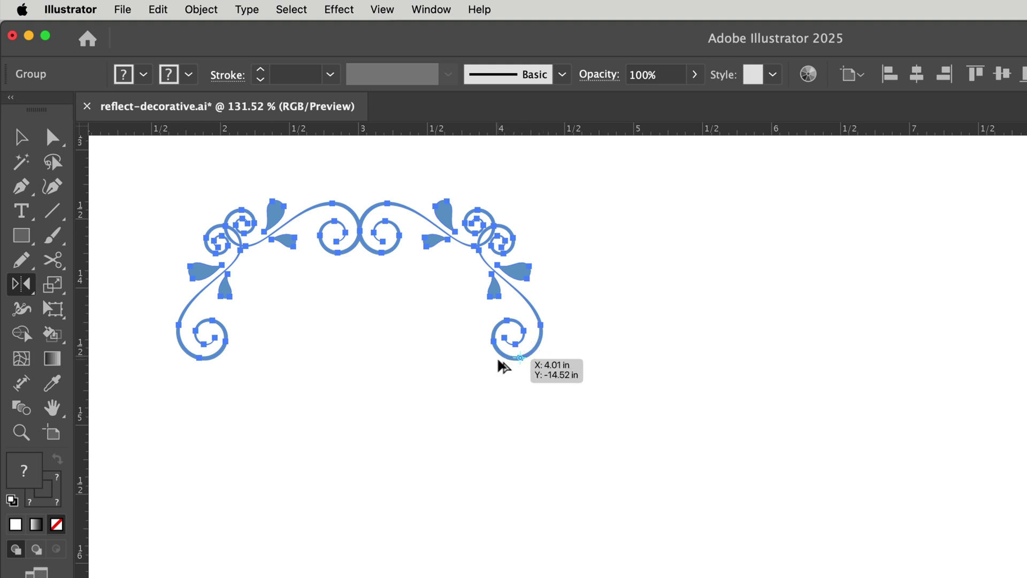
drag(503, 366, 497, 360)
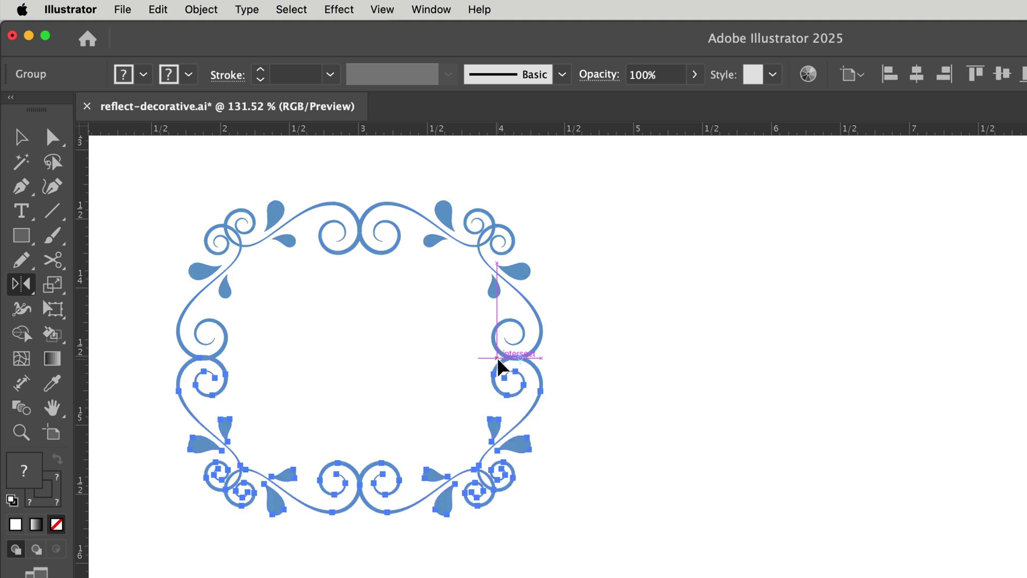
key(v)
click(622, 367)
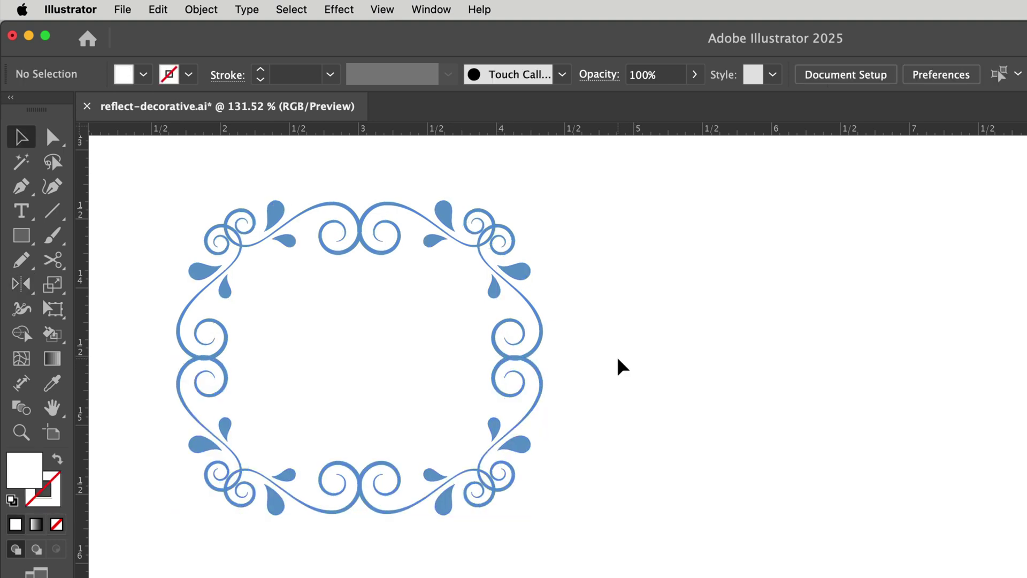